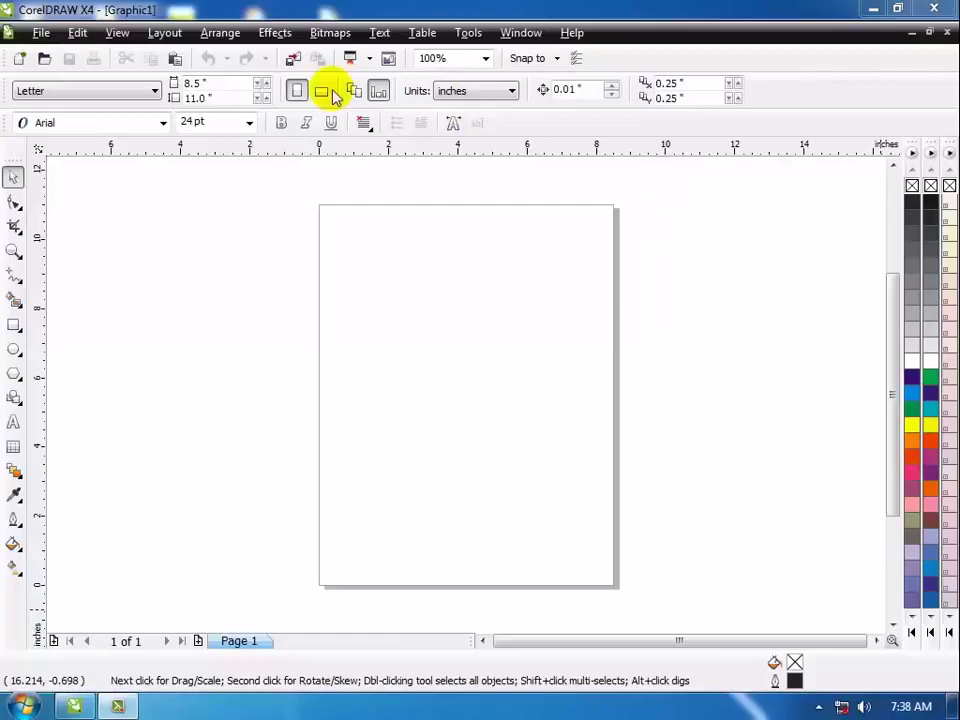
Start an image import and browse to the logo folder inside the image folder on Local Disk (D:)
left_click(42, 36)
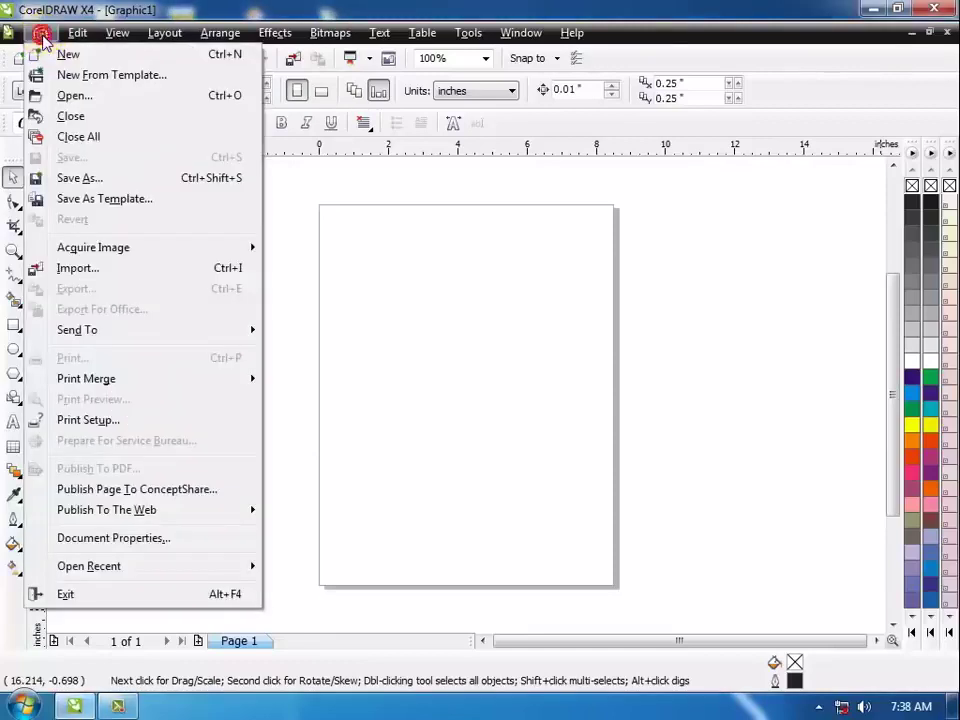
left_click(97, 273)
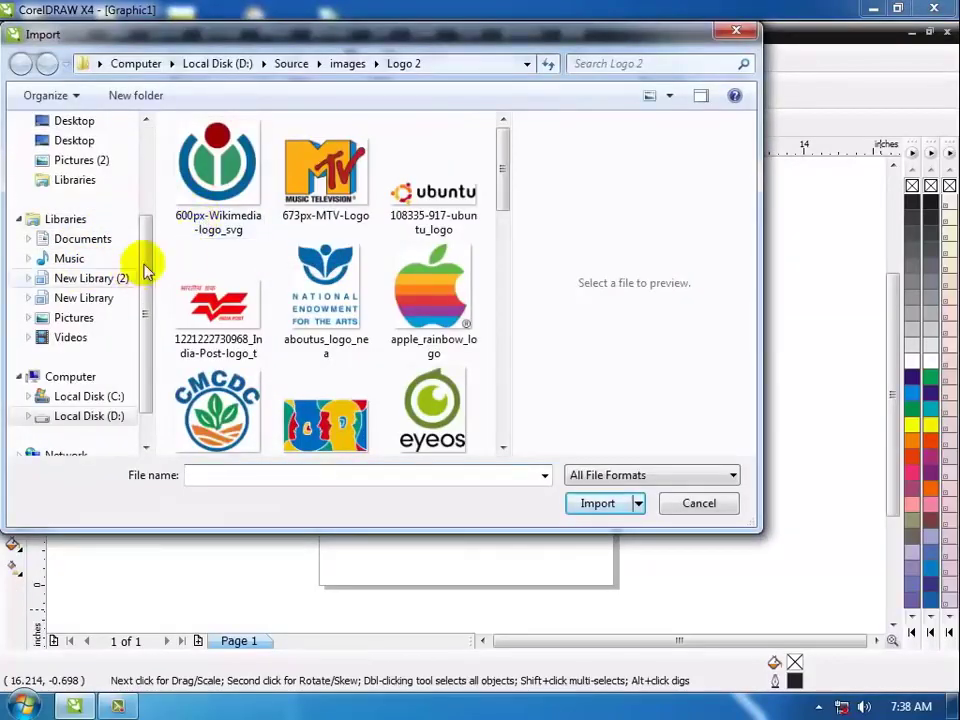
left_click(70, 378)
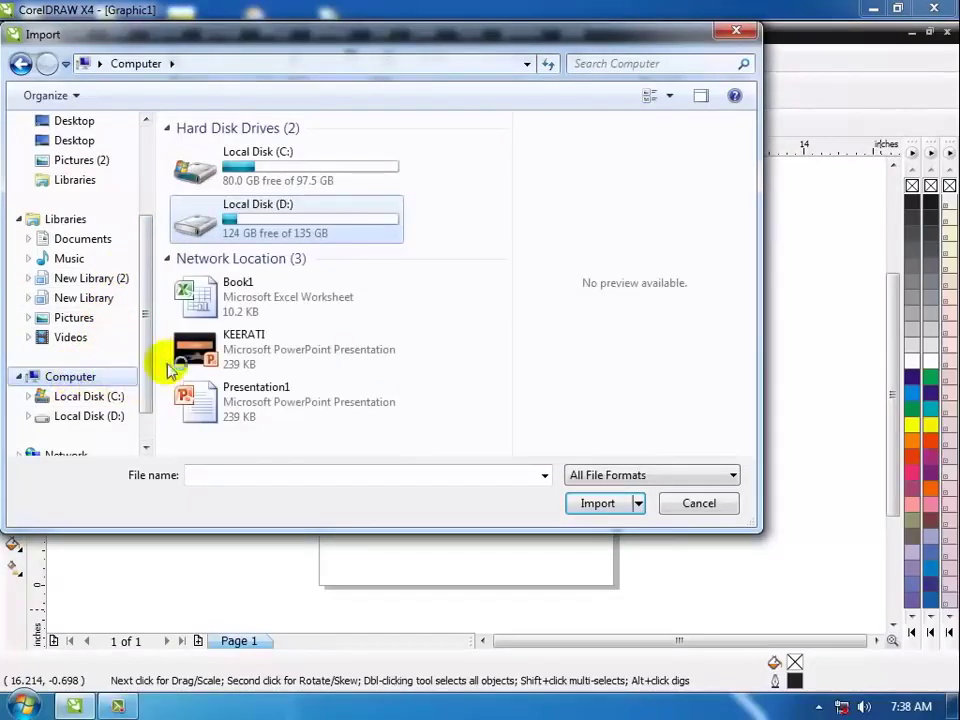
double_click(200, 230)
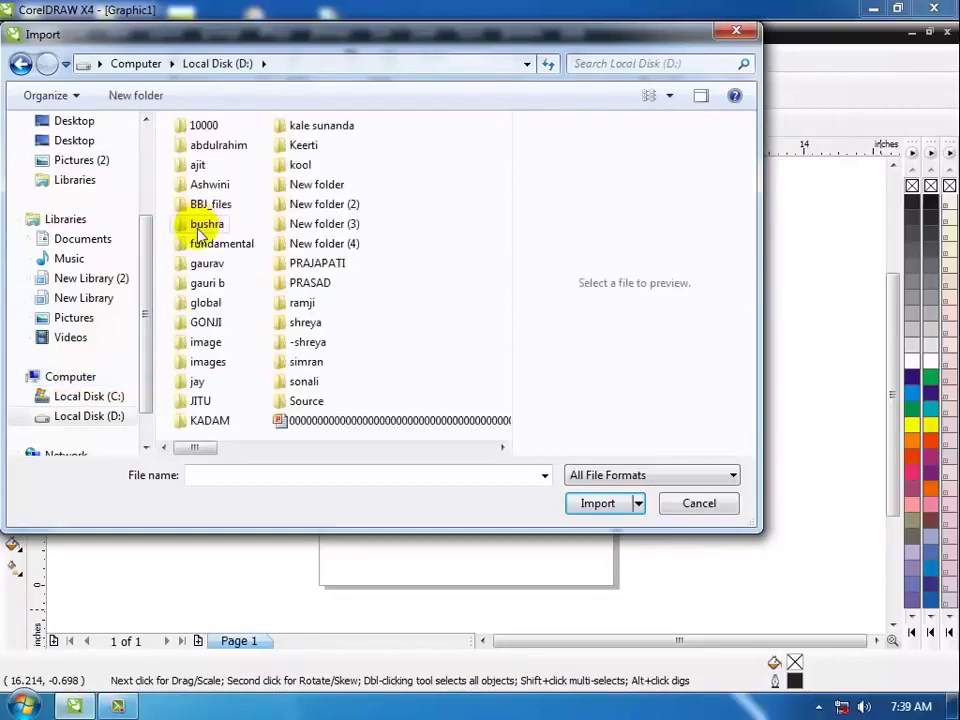
left_click(182, 343)
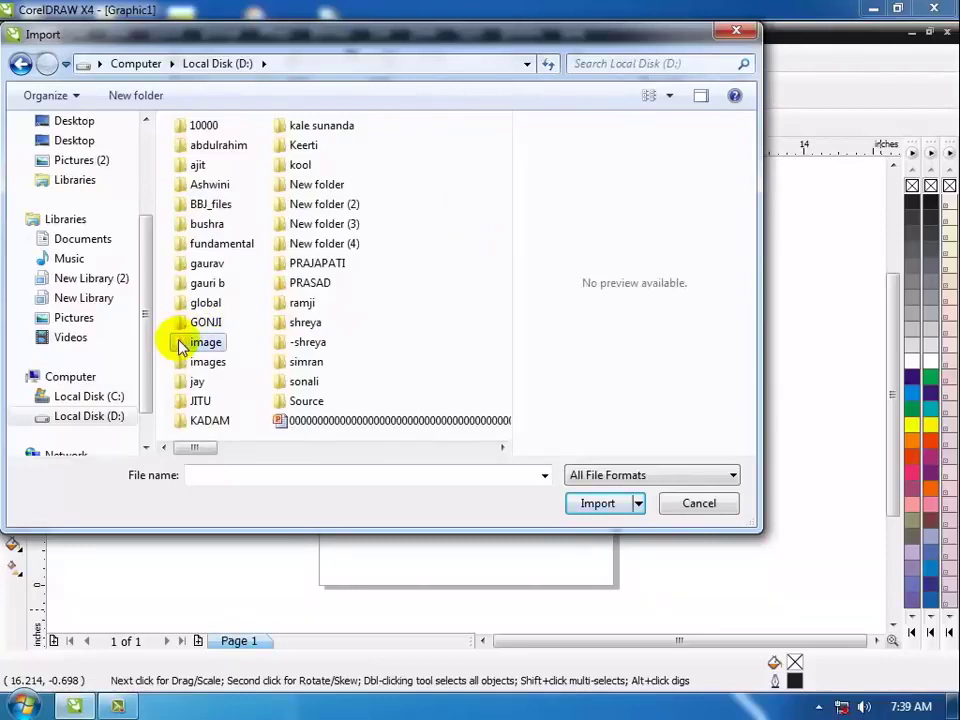
double_click(182, 345)
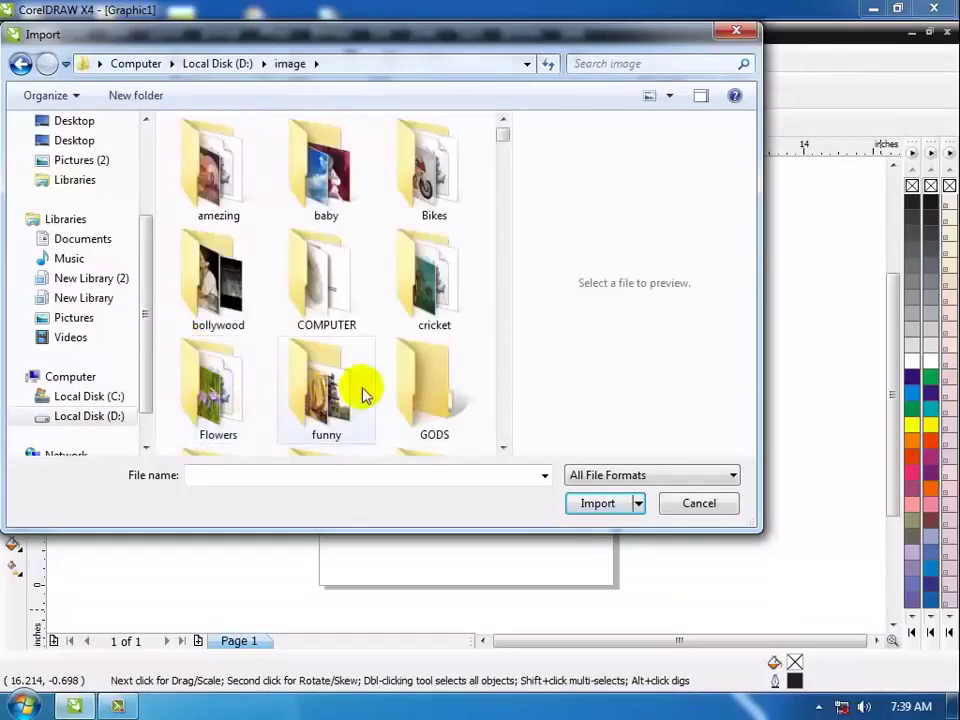
left_click(316, 172)
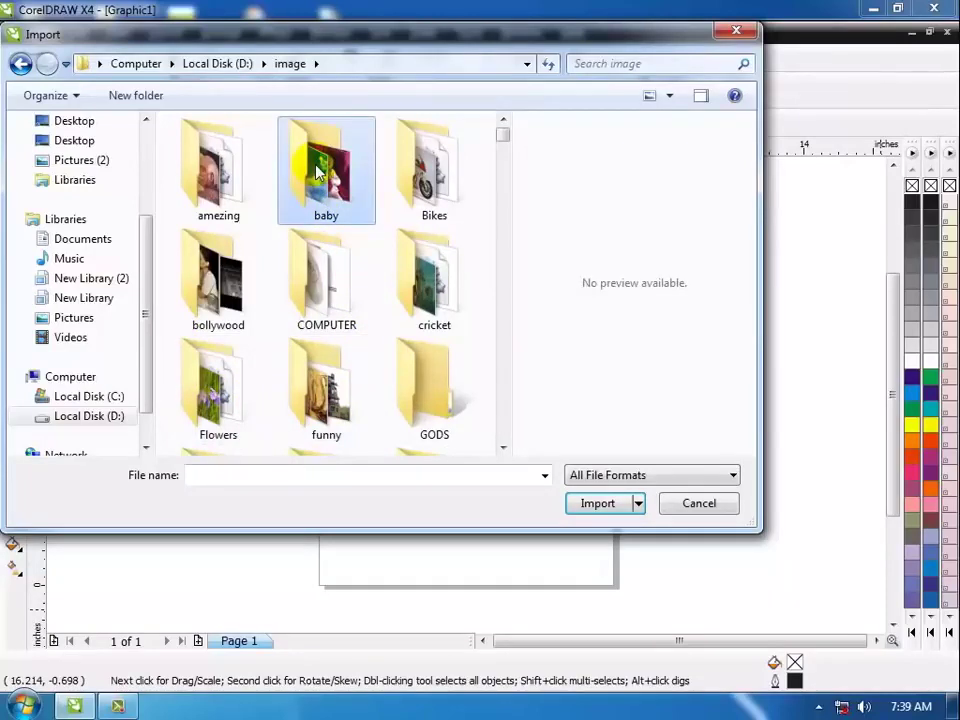
scroll(316, 172, "down", 3)
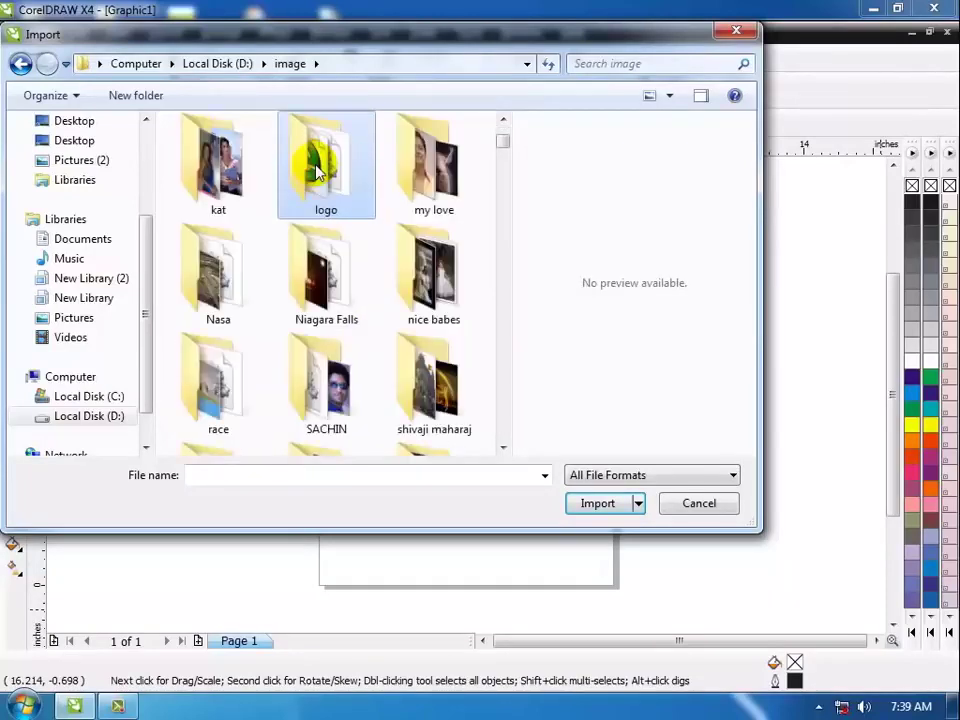
left_click(316, 172)
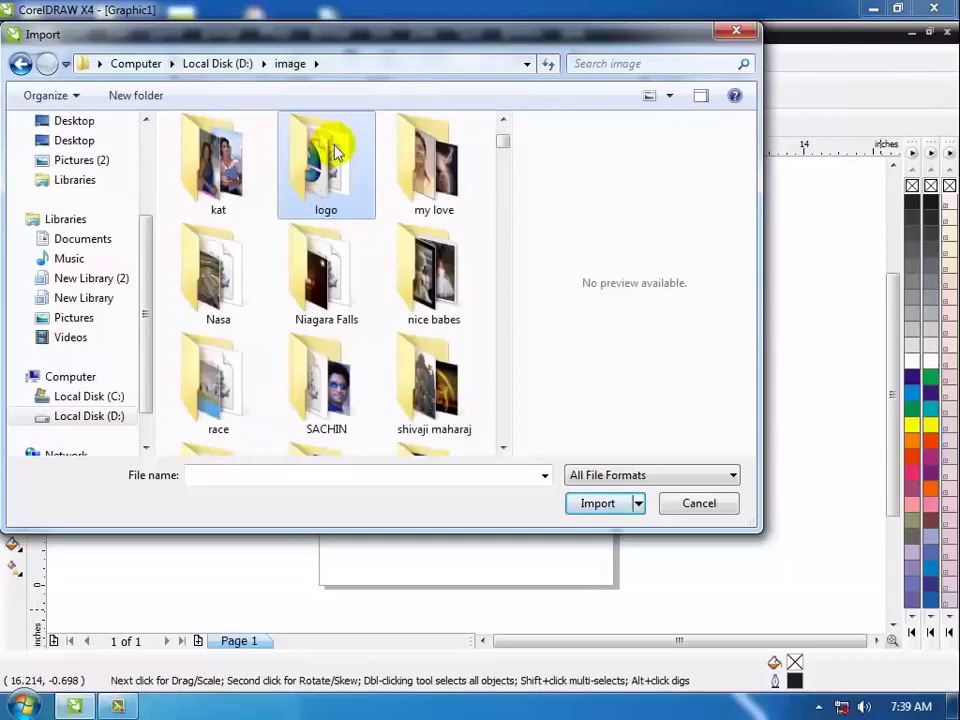
left_click(597, 503)
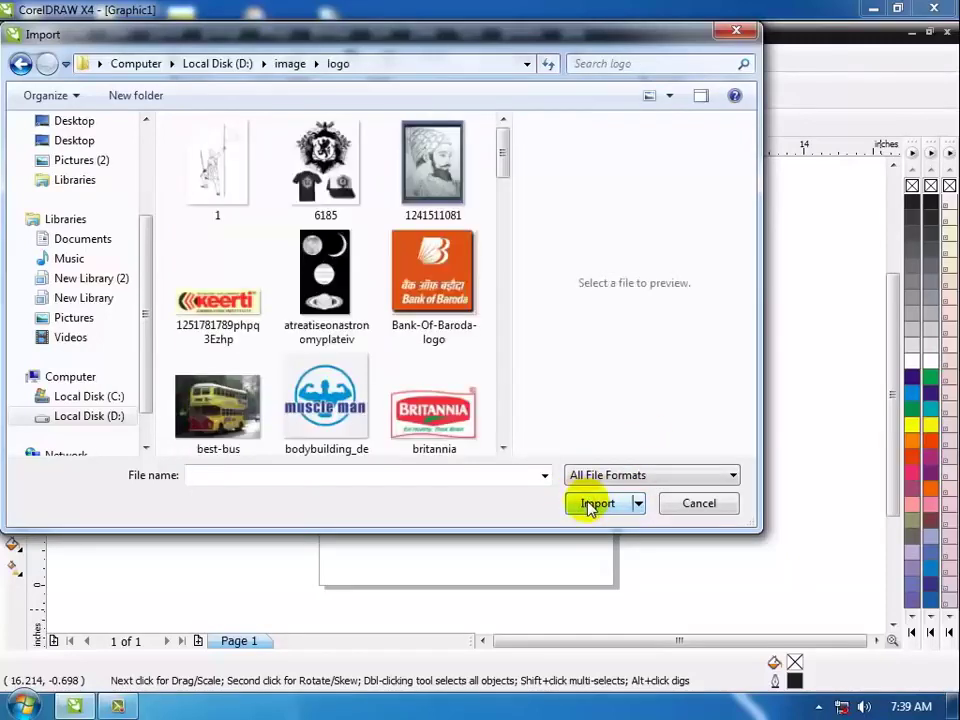
Import Bank-Of-Baroda-logo and place it beside the page's left edge at about 5.55 by 5.55 inches
mouse_move(499, 146)
left_mouse_down()
mouse_move(476, 285)
mouse_move(463, 294)
mouse_move(508, 296)
mouse_move(510, 150)
left_mouse_up()
left_click(420, 258)
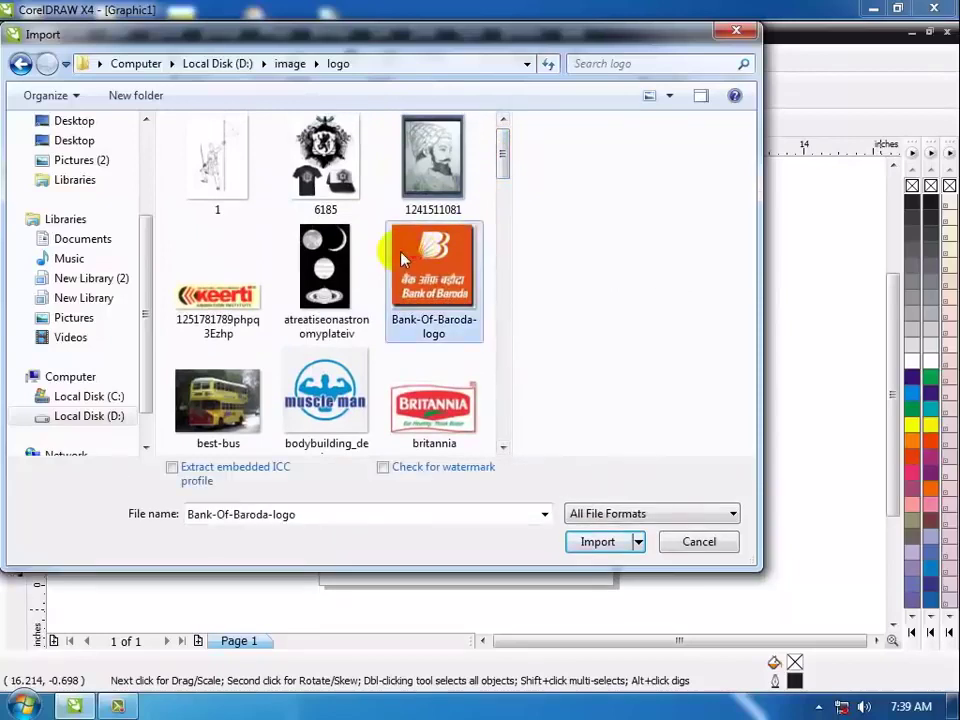
left_click(590, 542)
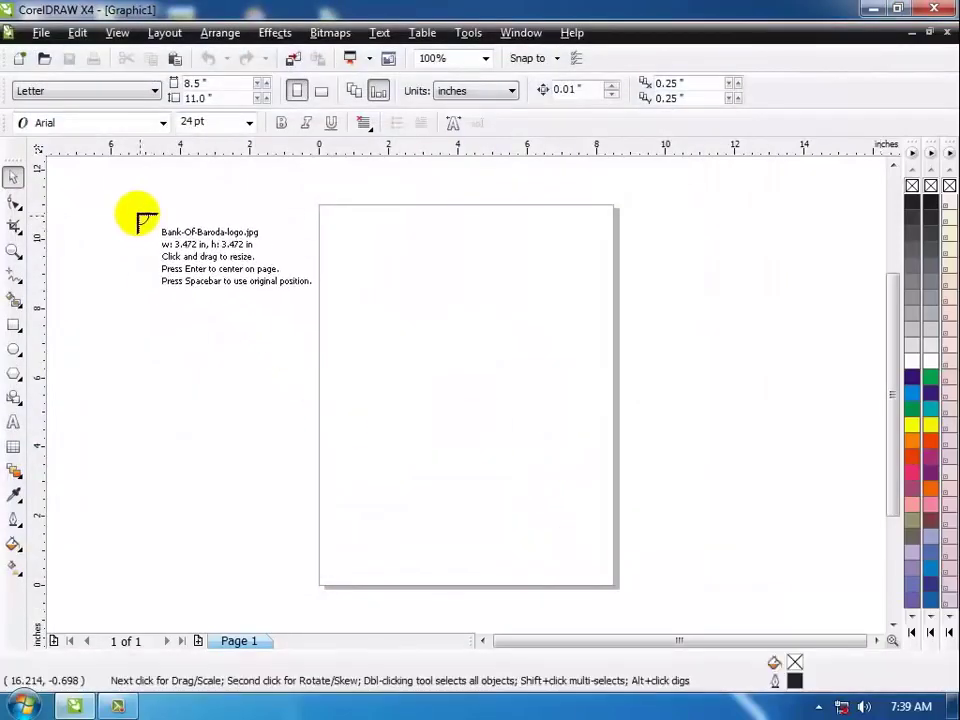
left_click_drag(124, 206, 320, 434)
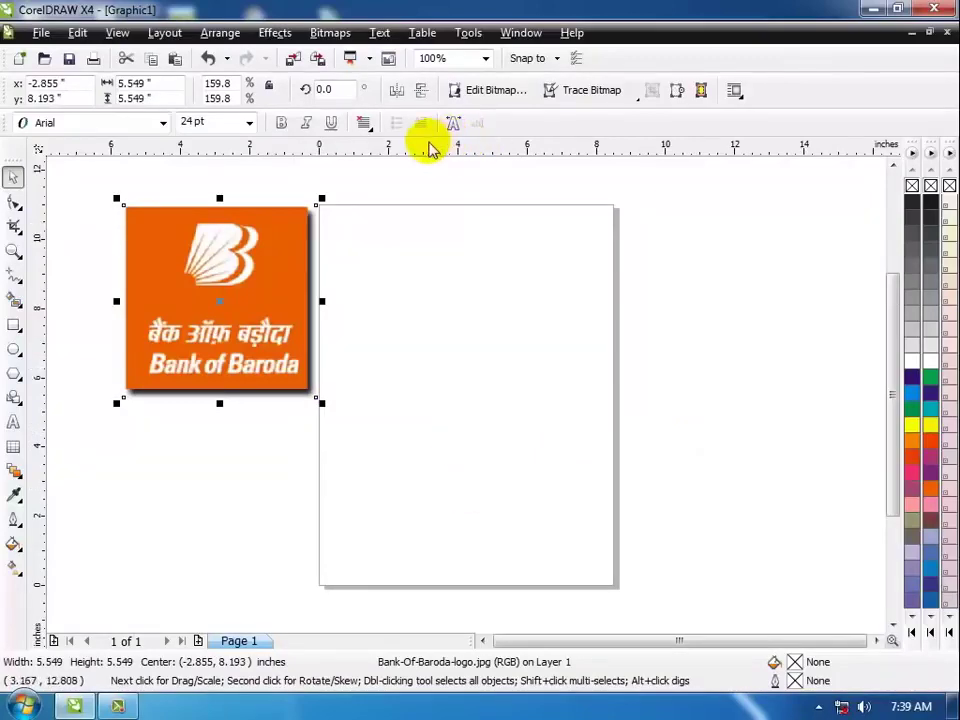
Add horizontal and vertical guidelines through the page centre and set the ruler origin at their intersection
left_click_drag(431, 152, 431, 289)
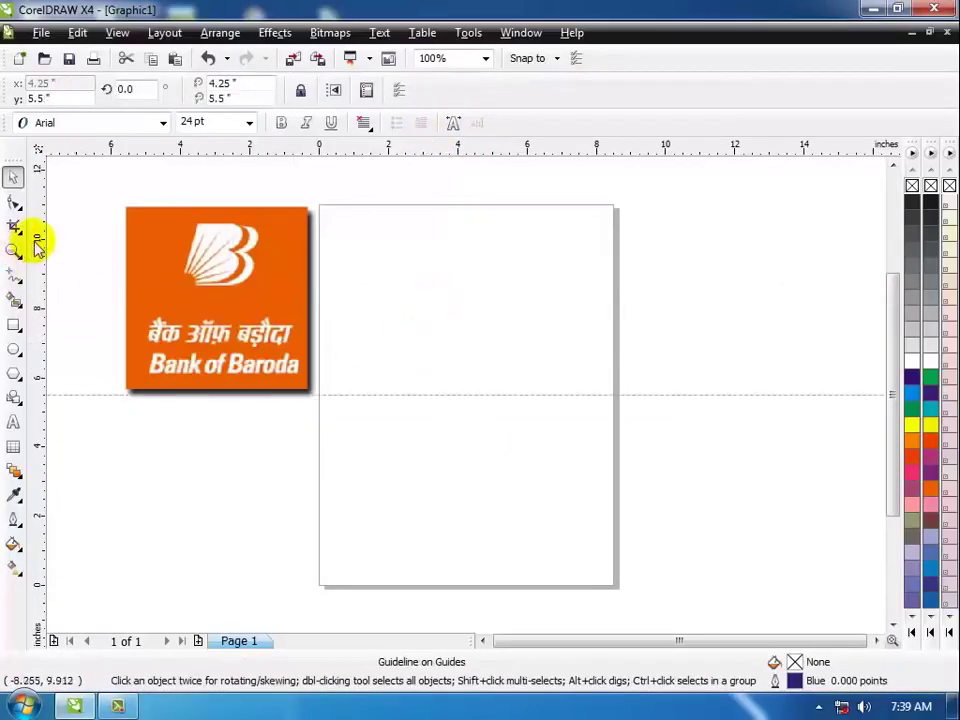
left_click_drag(35, 242, 119, 258)
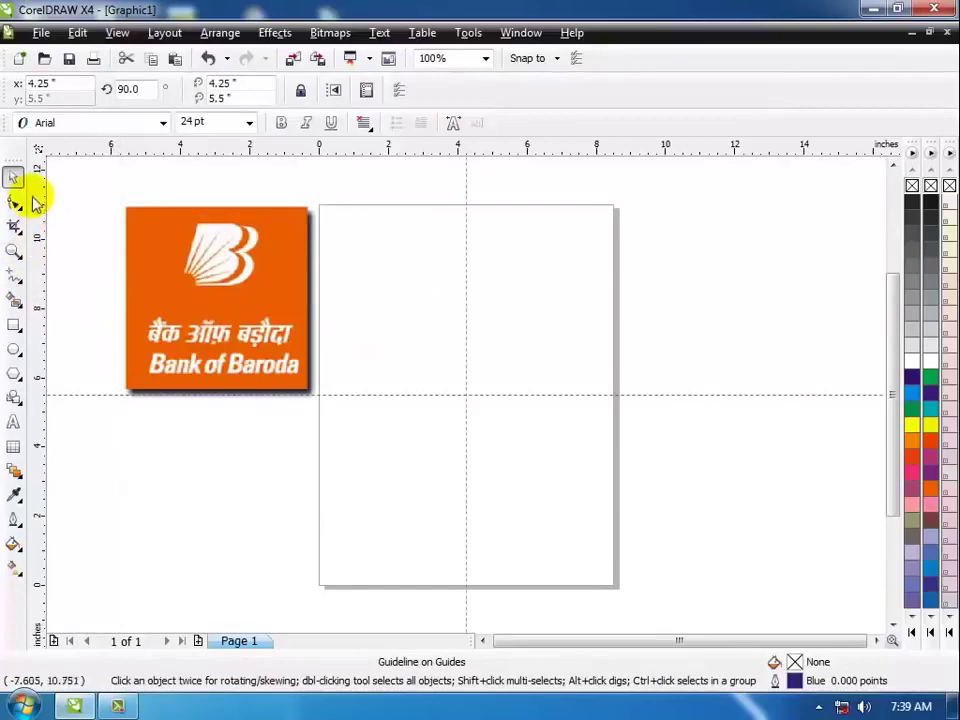
left_click_drag(38, 155, 467, 397)
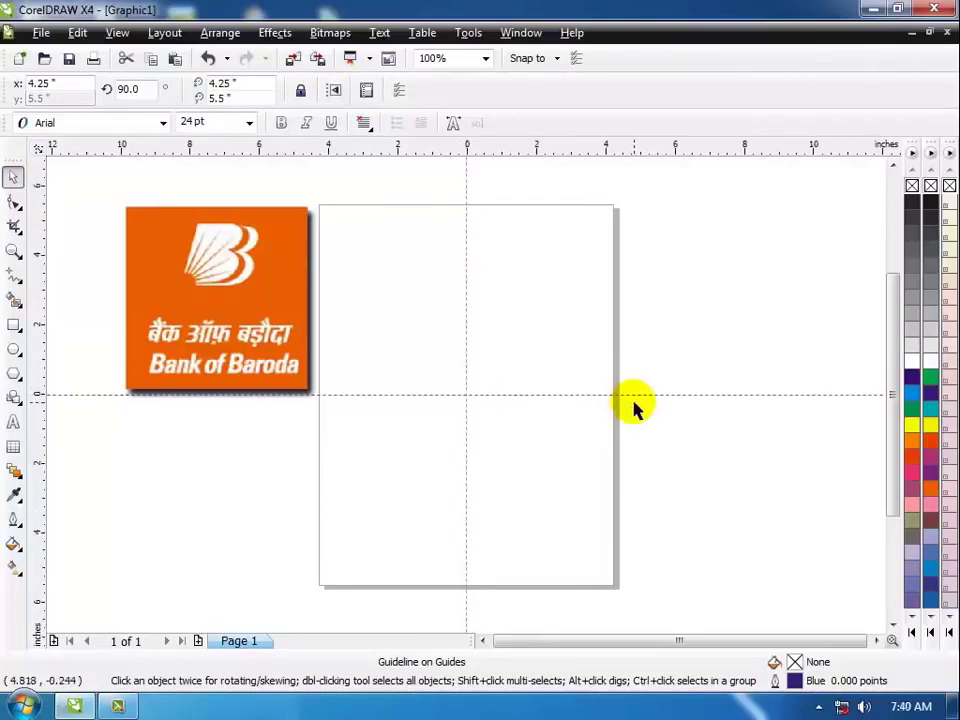
Enlarge the imported logo to about 7.82 inches square and move it off the page to the left
left_click(183, 276)
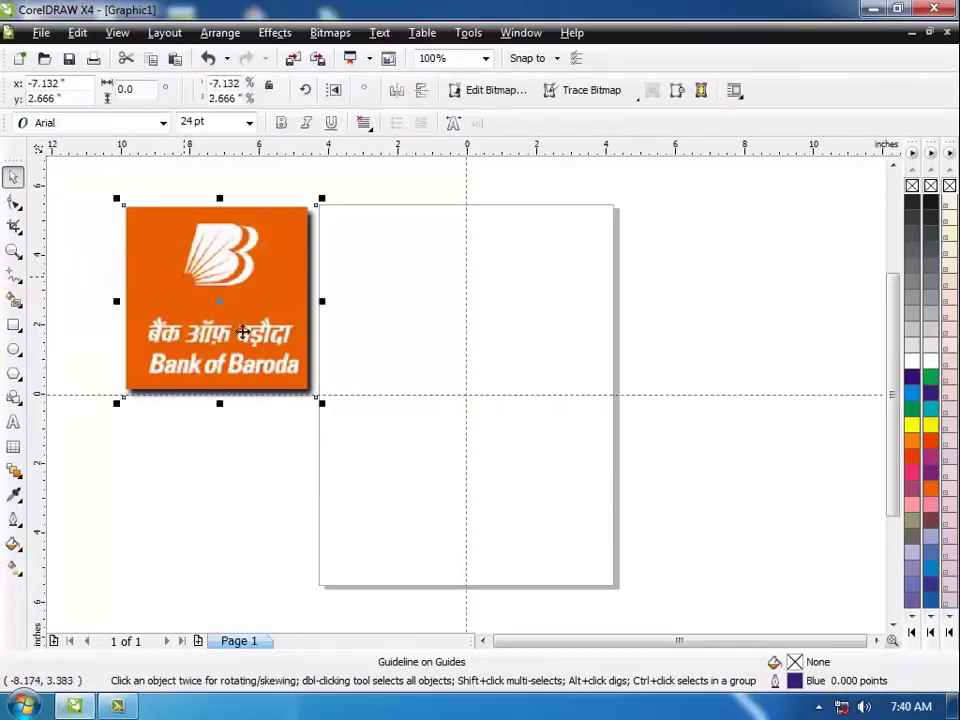
left_click_drag(322, 403, 396, 476)
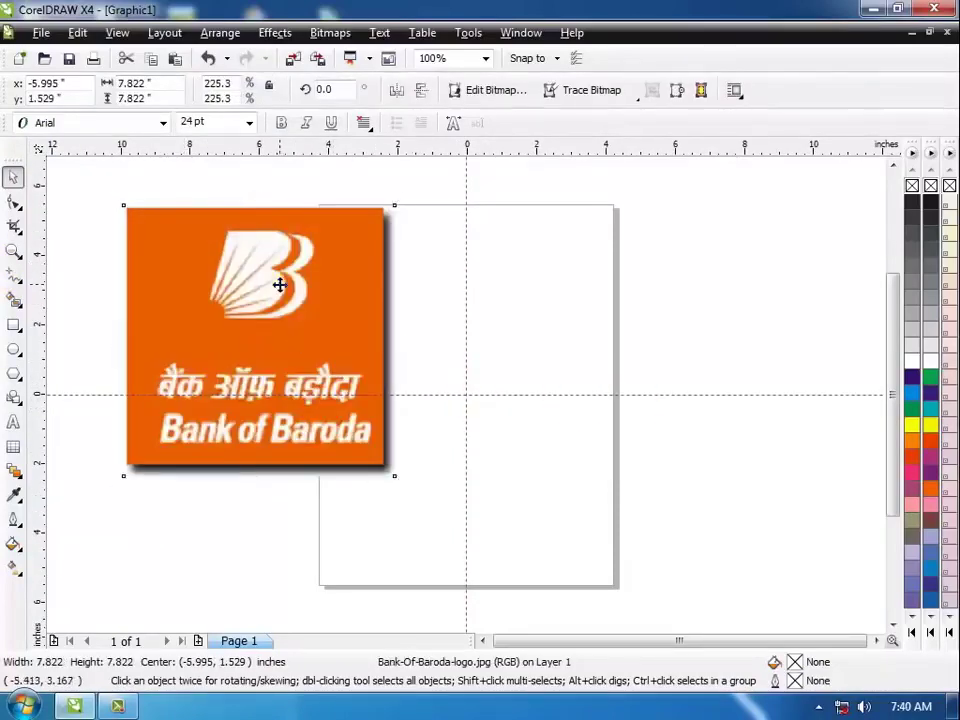
left_click_drag(183, 273, 187, 224)
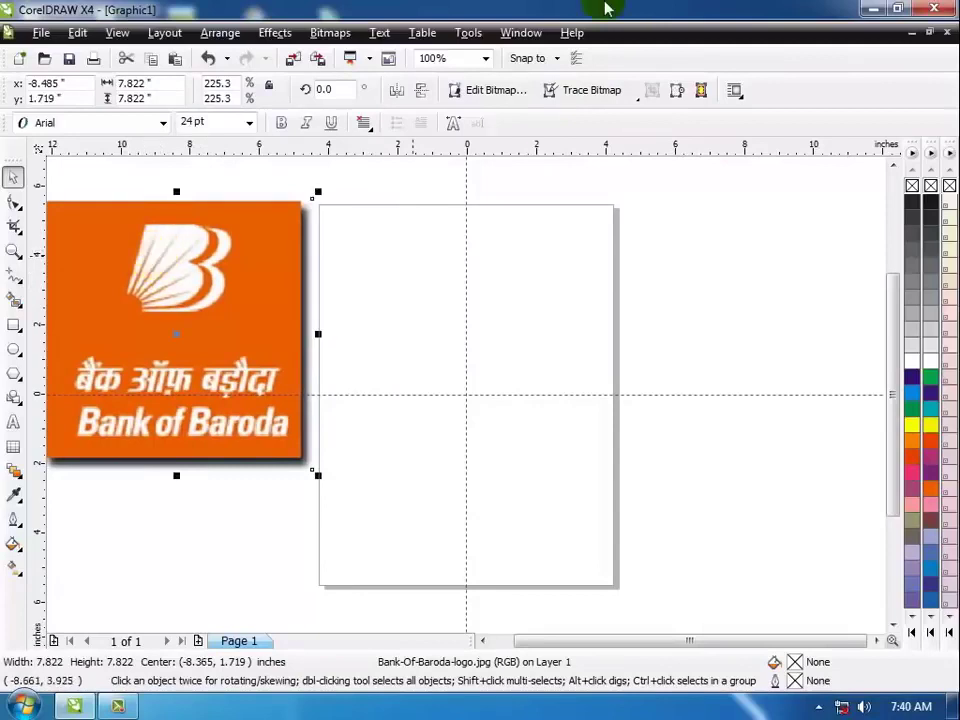
Add the letter B as artistic text near the vertical guideline and enlarge it to about 650 pt
left_click(14, 425)
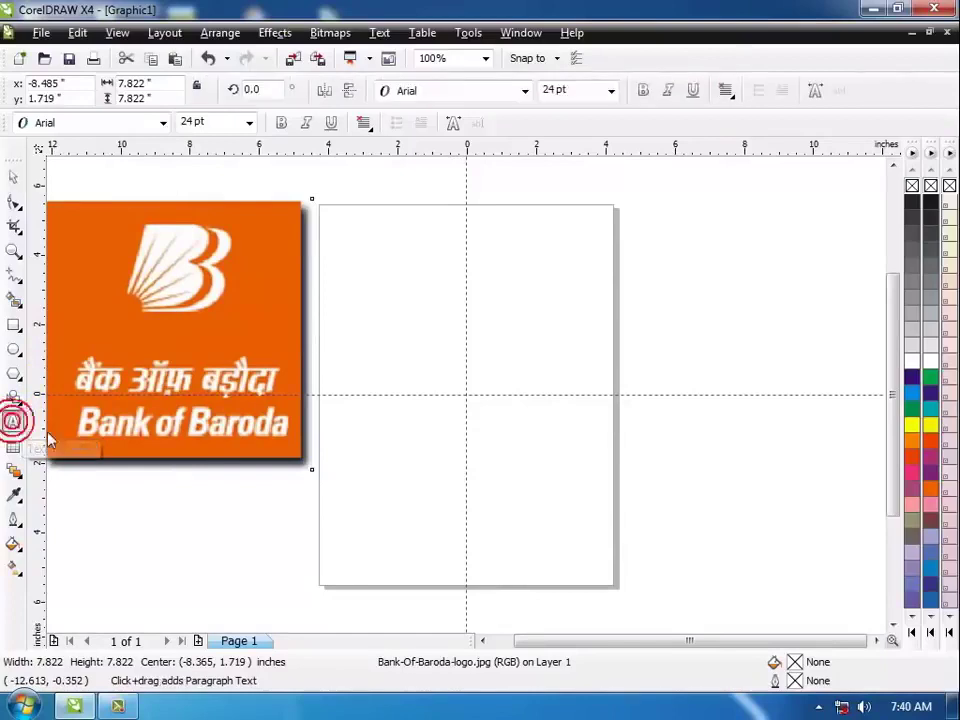
left_click(481, 303)
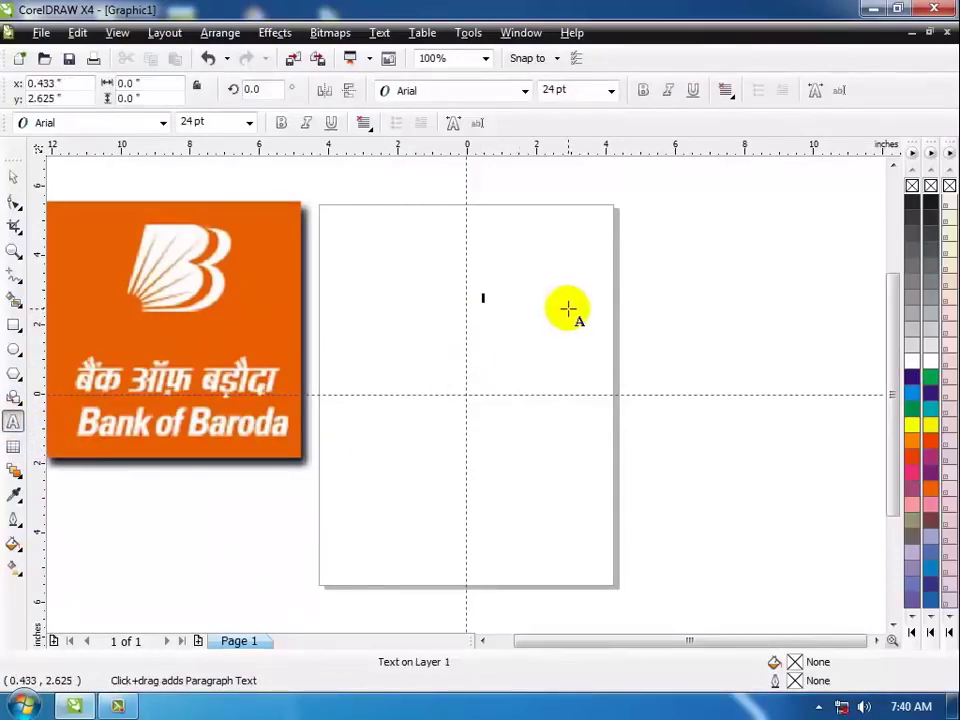
type("B")
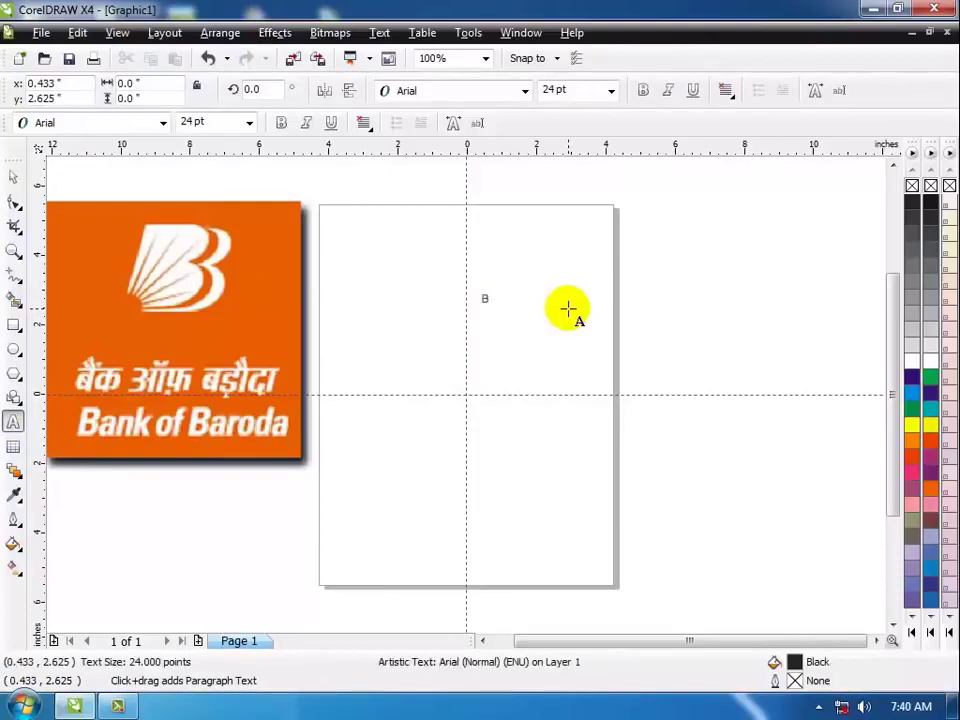
key("Escape")
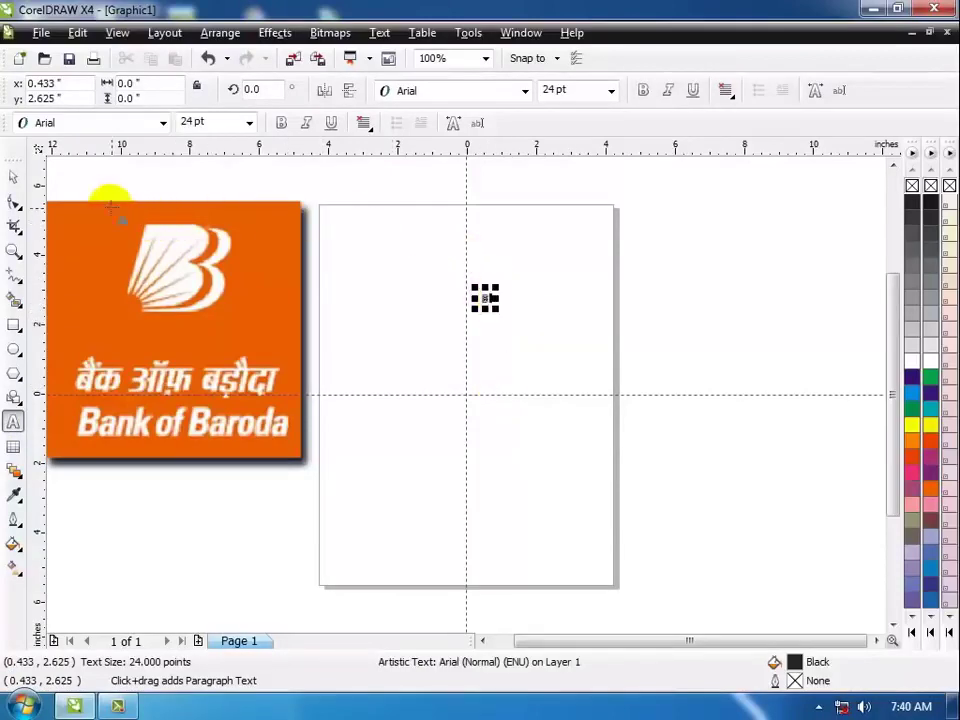
left_click(15, 177)
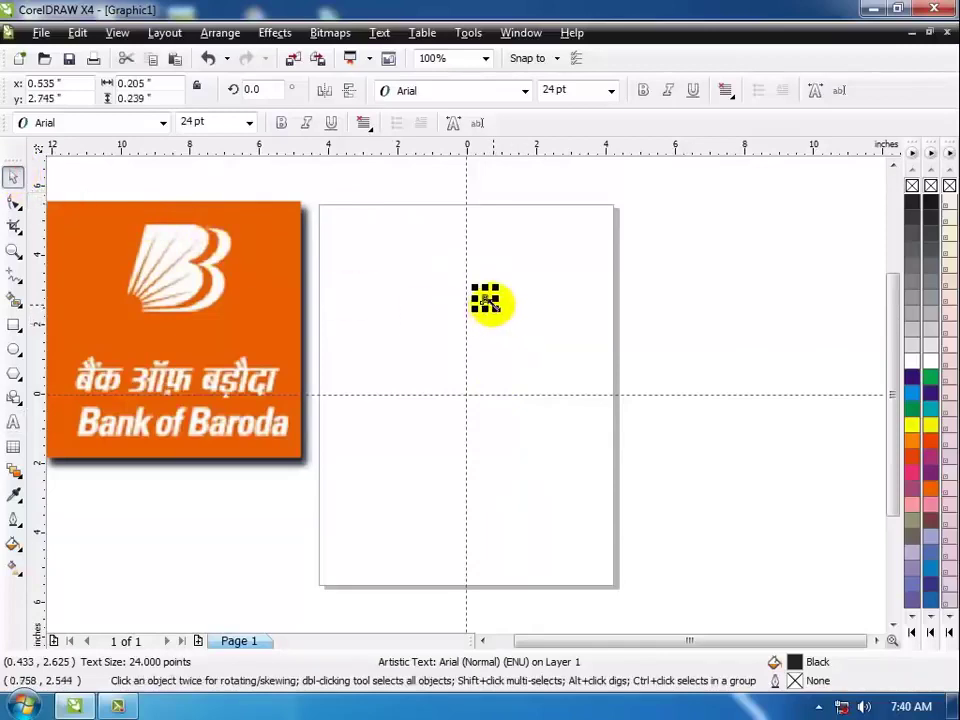
left_click_drag(495, 310, 789, 510)
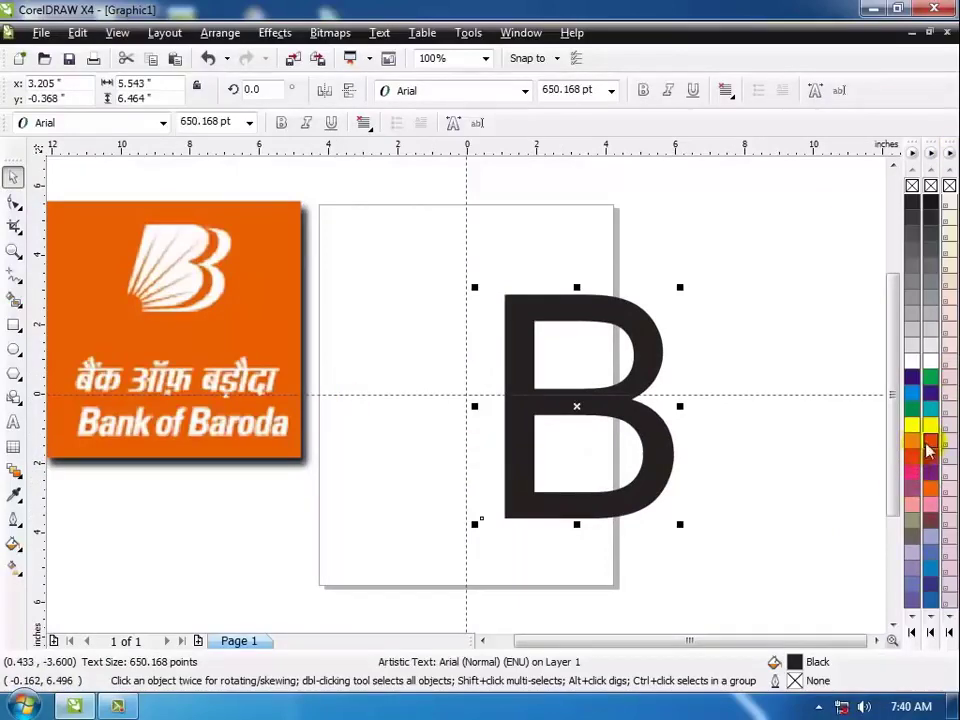
Fill the letter B with orange and convert it to curves
left_click(930, 490)
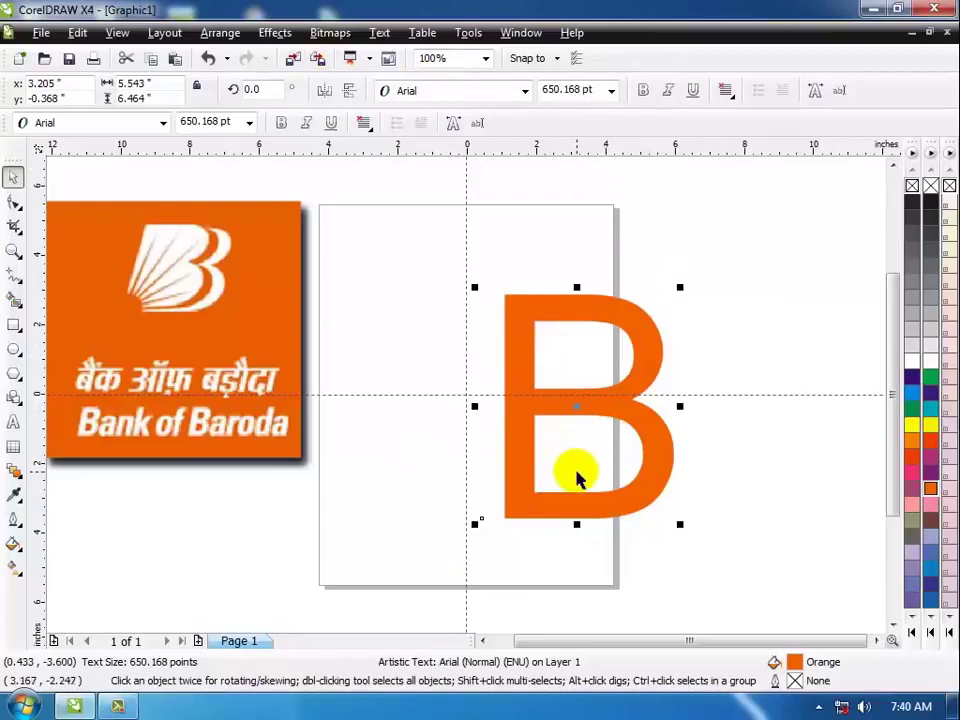
left_click(222, 33)
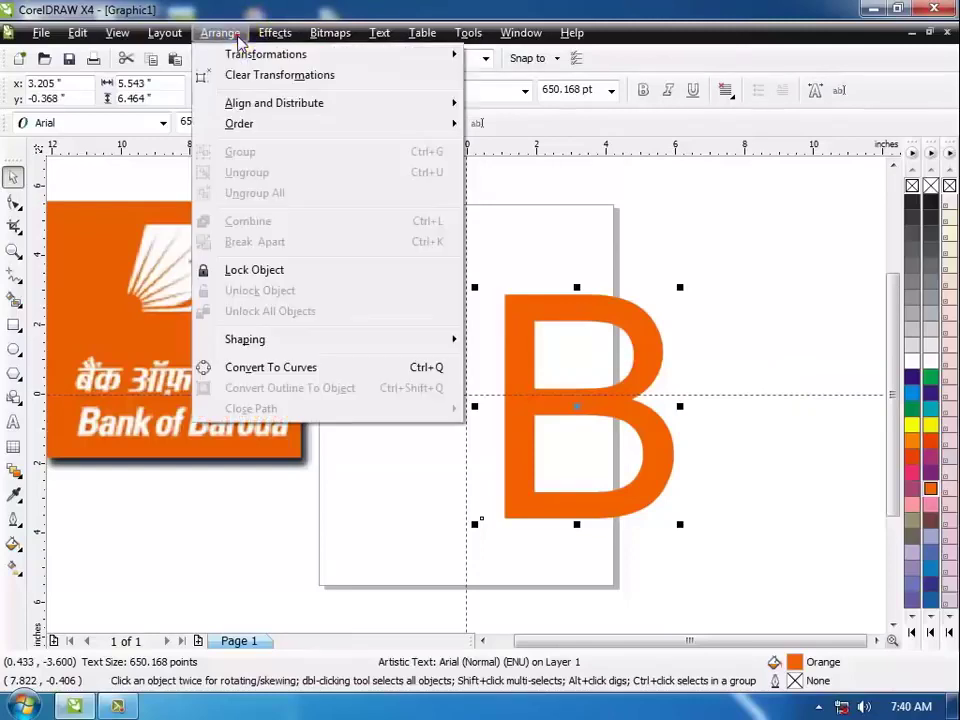
left_click(329, 369)
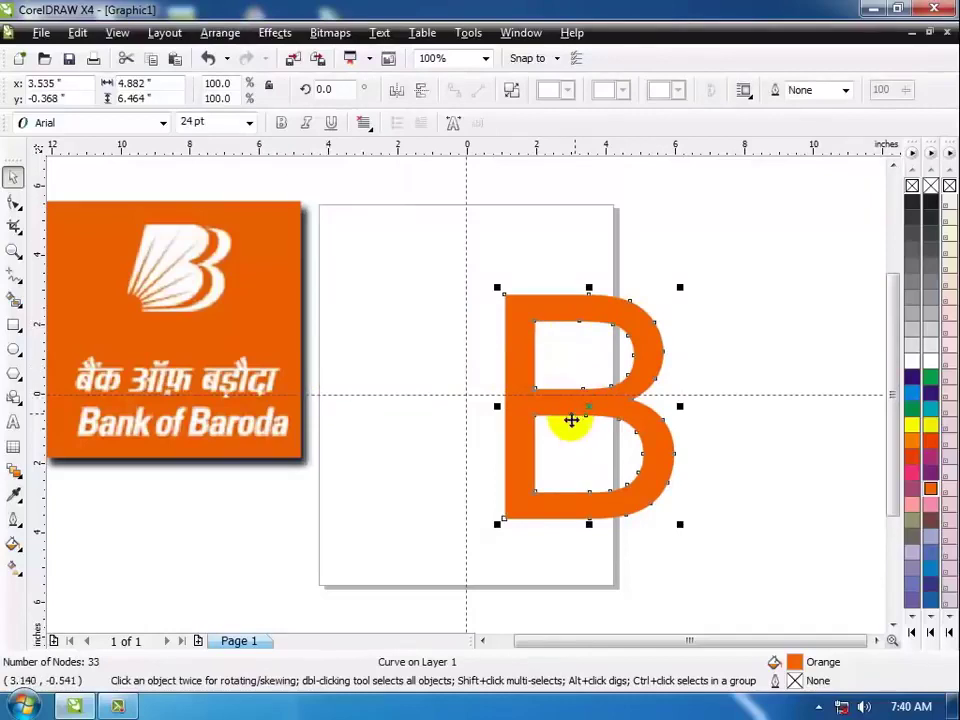
Delete the two left corner nodes of the B's upper inner opening
scroll(445, 386, "up", 1)
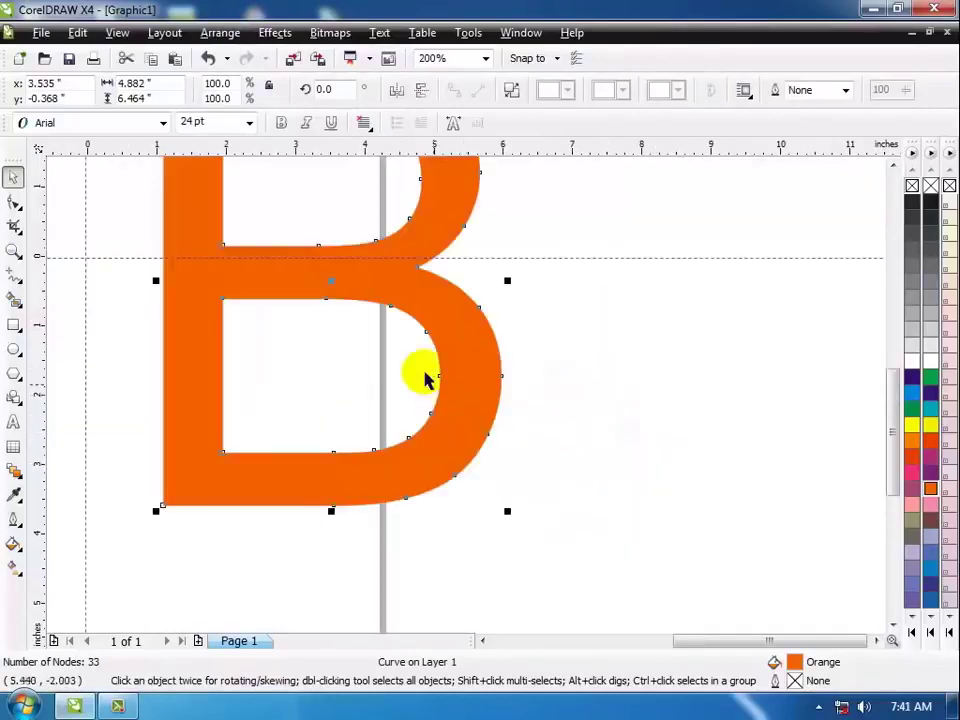
scroll(425, 378, "down", 1)
scroll(439, 386, "up", 1)
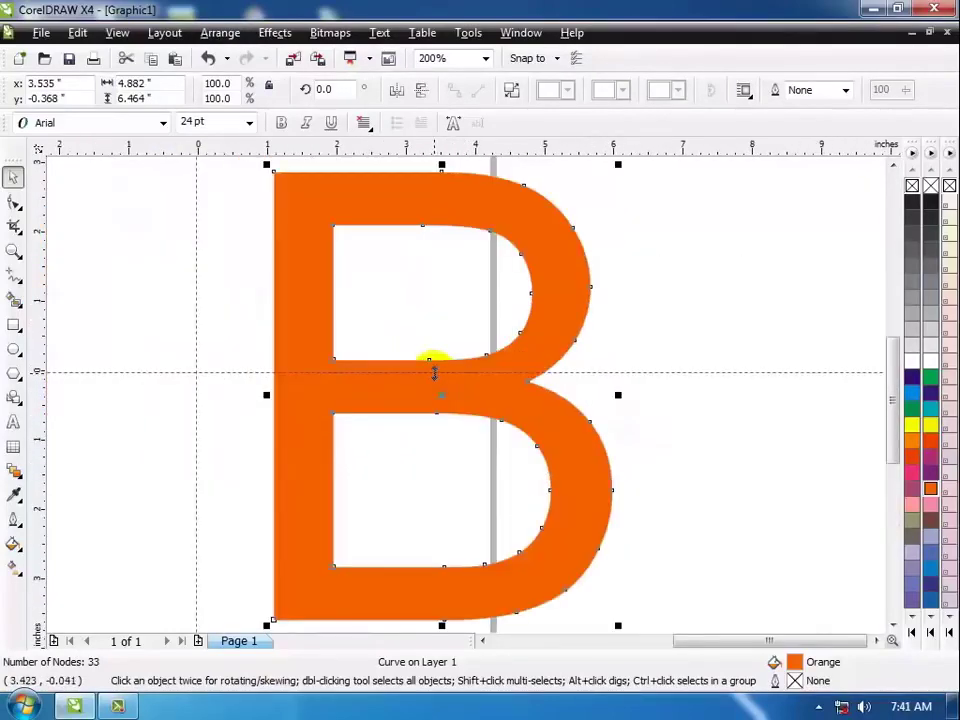
left_click(14, 204)
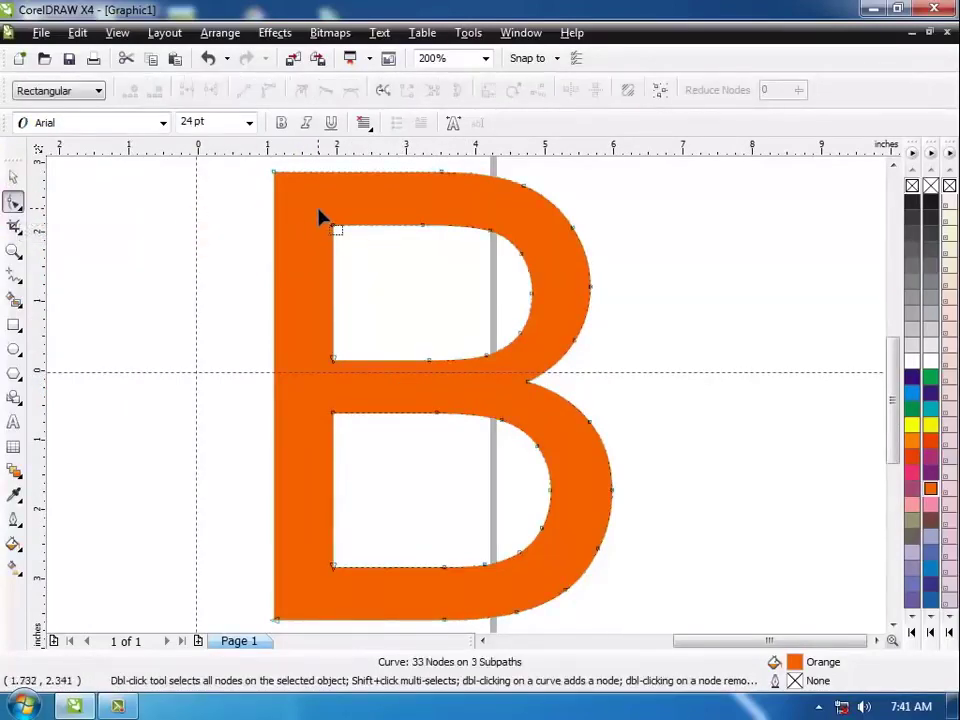
left_click(337, 250)
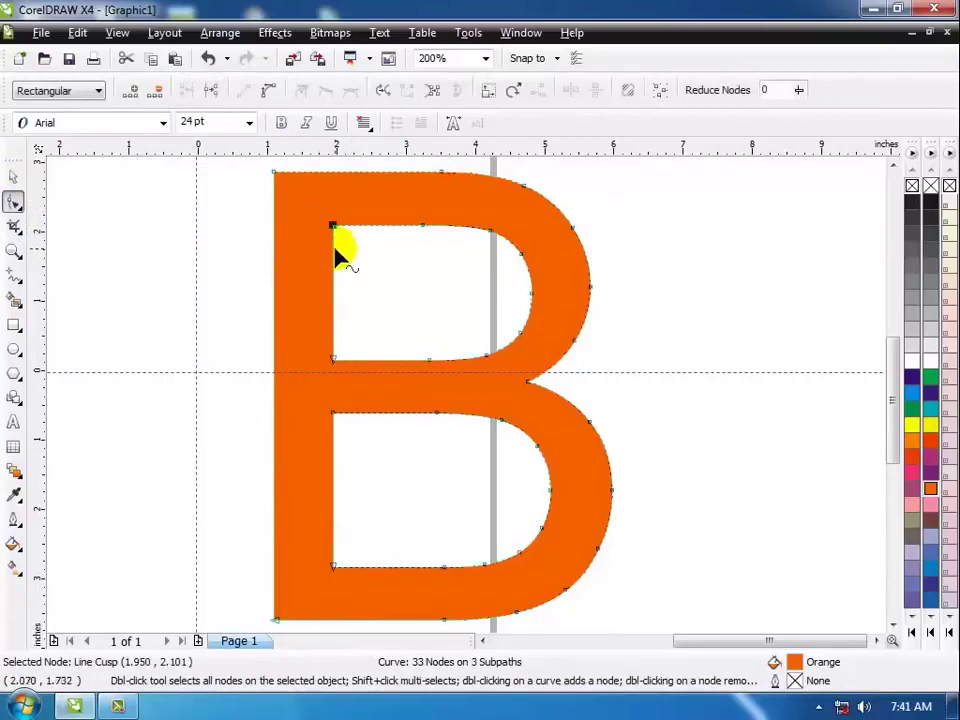
key("Delete")
left_click(358, 357)
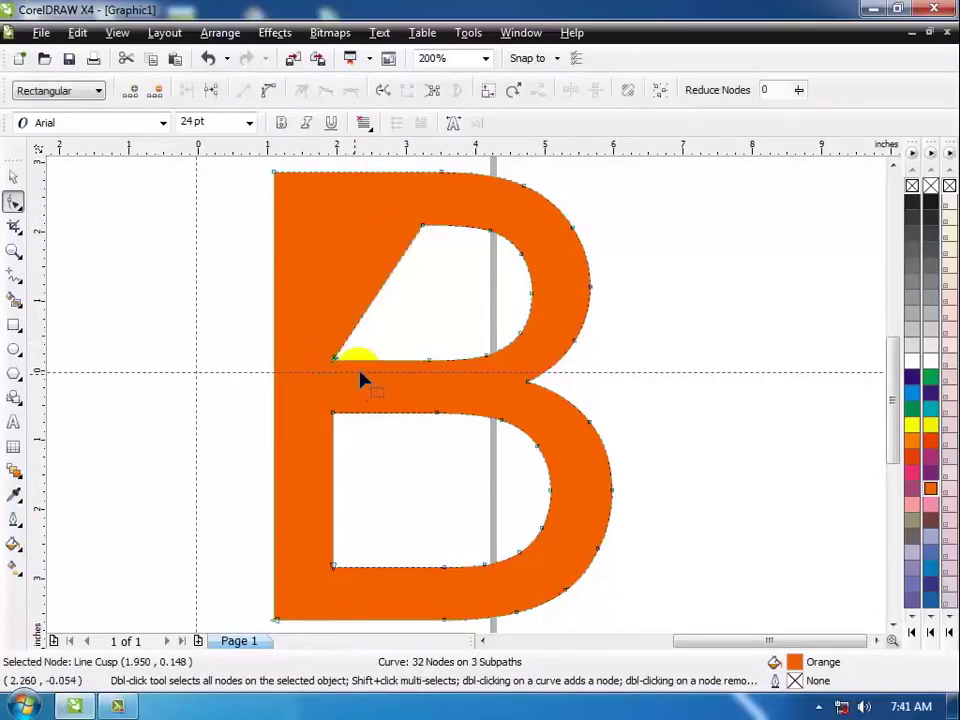
key("Delete")
Delete all remaining nodes of the B's upper and lower inner openings so the letter is solid
left_click_drag(412, 211, 533, 375)
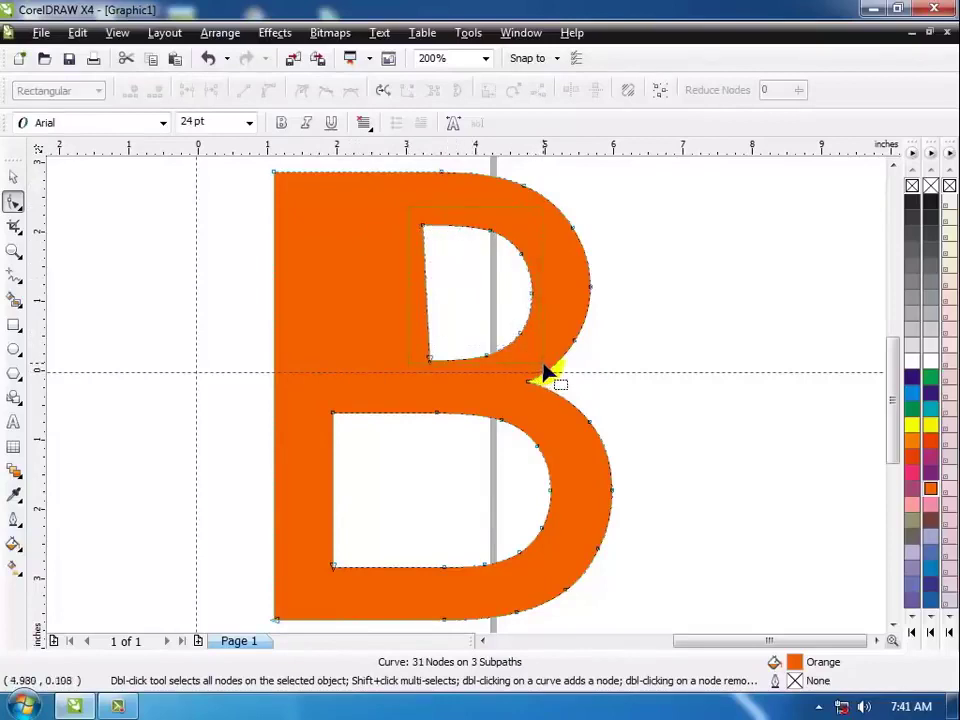
left_click_drag(546, 372, 546, 380)
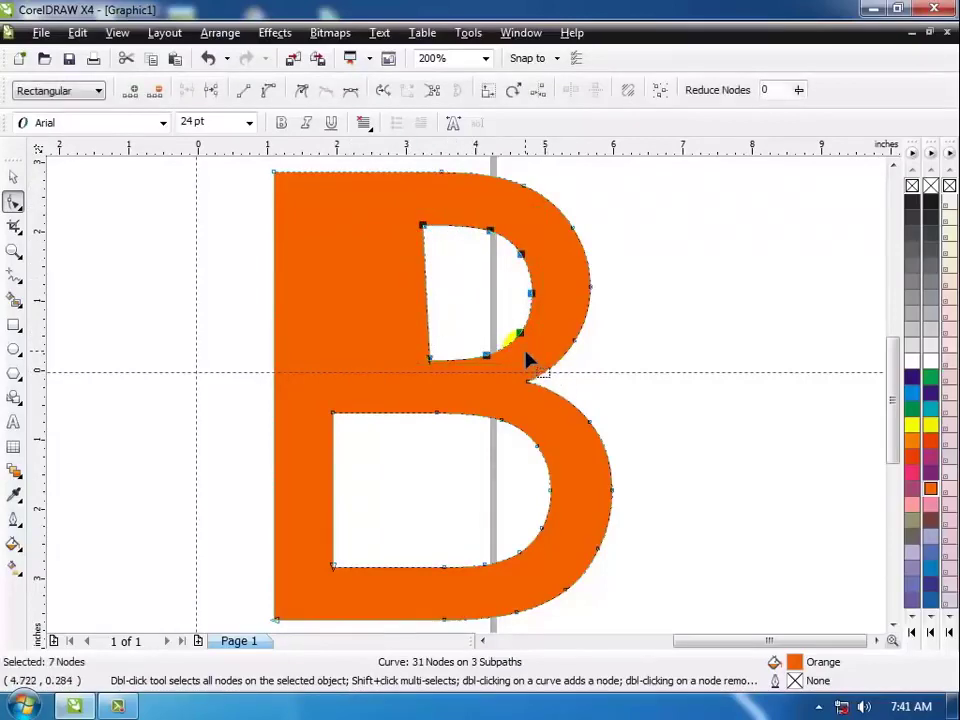
key("Delete")
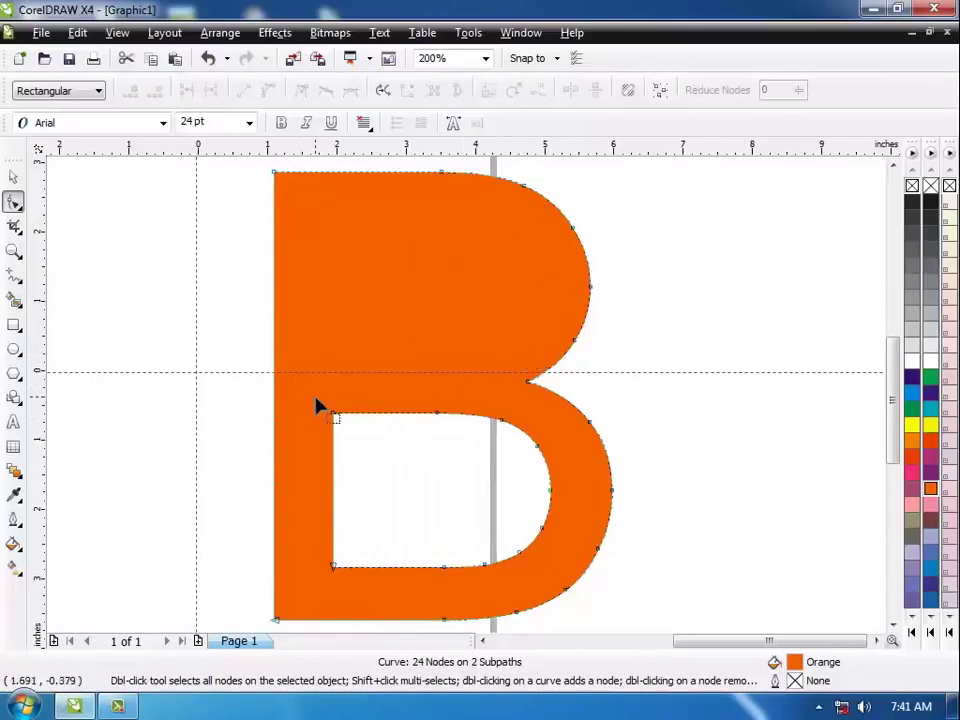
left_click_drag(316, 405, 567, 597)
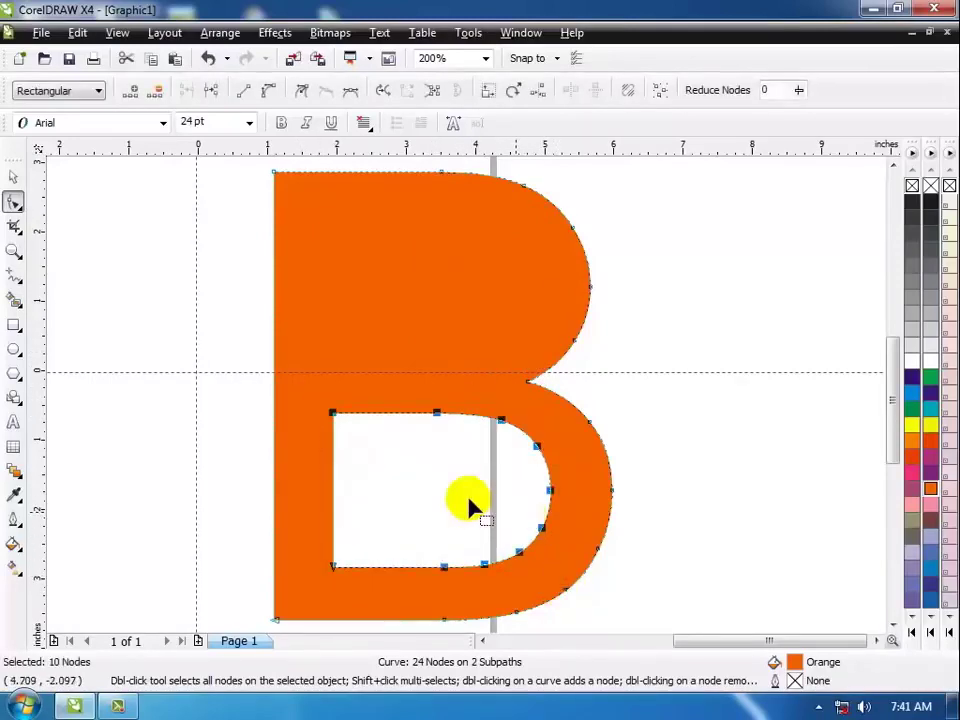
key("Delete")
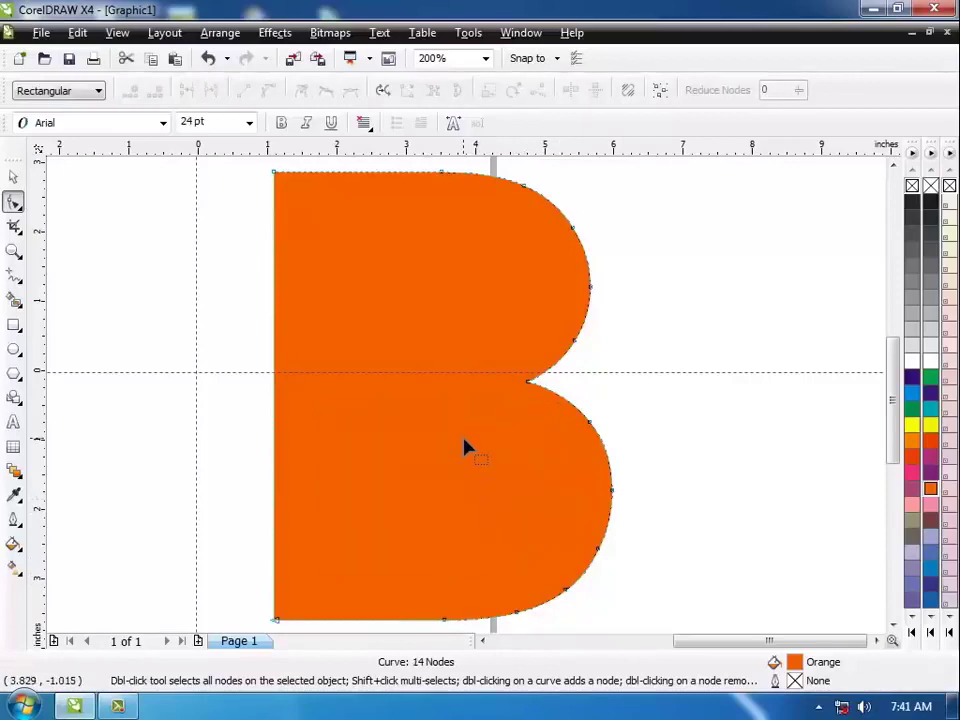
Skew the solid B horizontally so its upper part leans right like the reference logo, making it about 5.135 inches wide
scroll(466, 430, "down", 2)
scroll(468, 404, "up", 1)
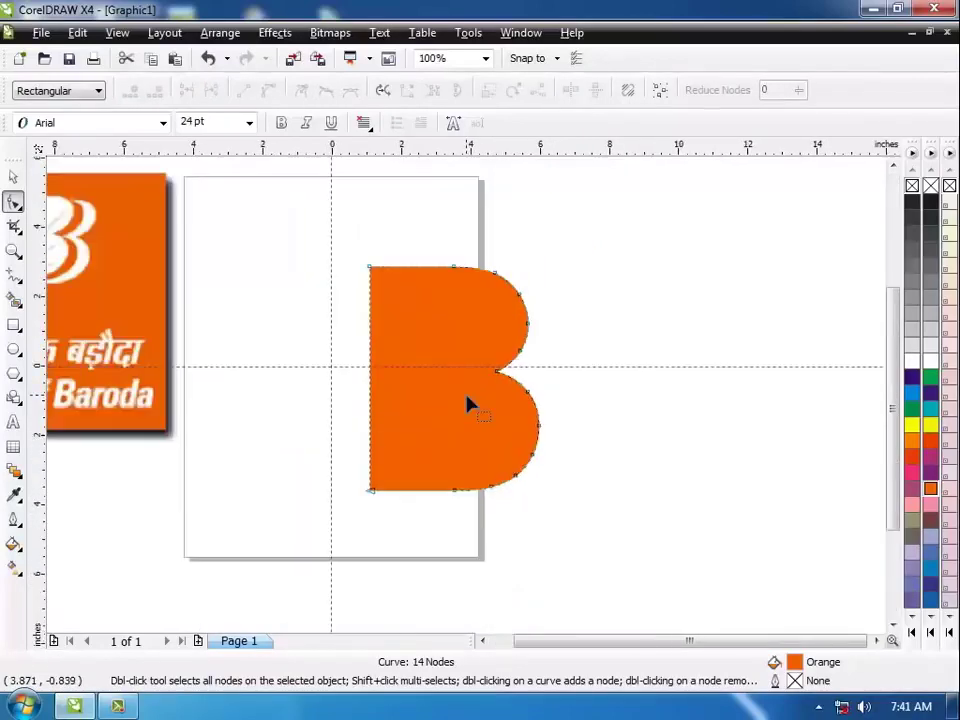
left_click(481, 641)
left_click(481, 641)
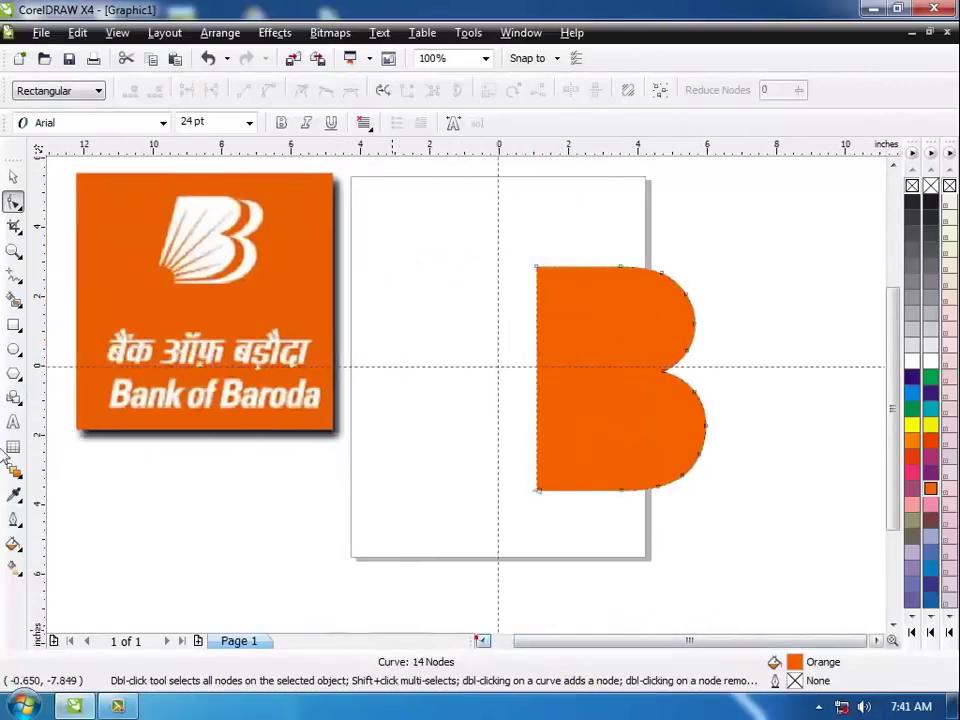
left_click(12, 176)
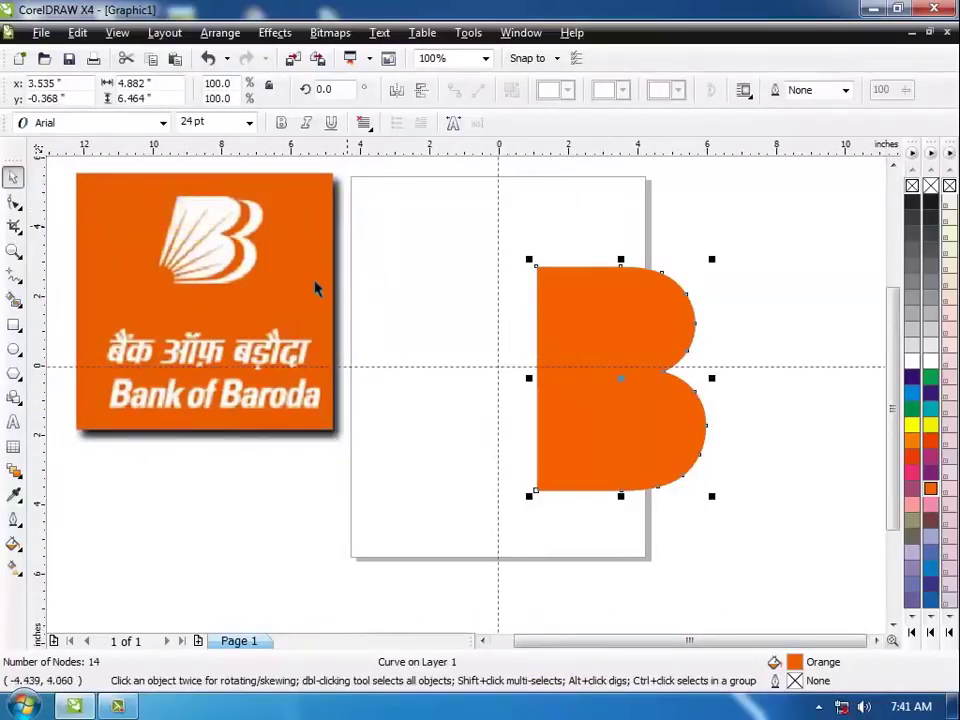
left_click(609, 293)
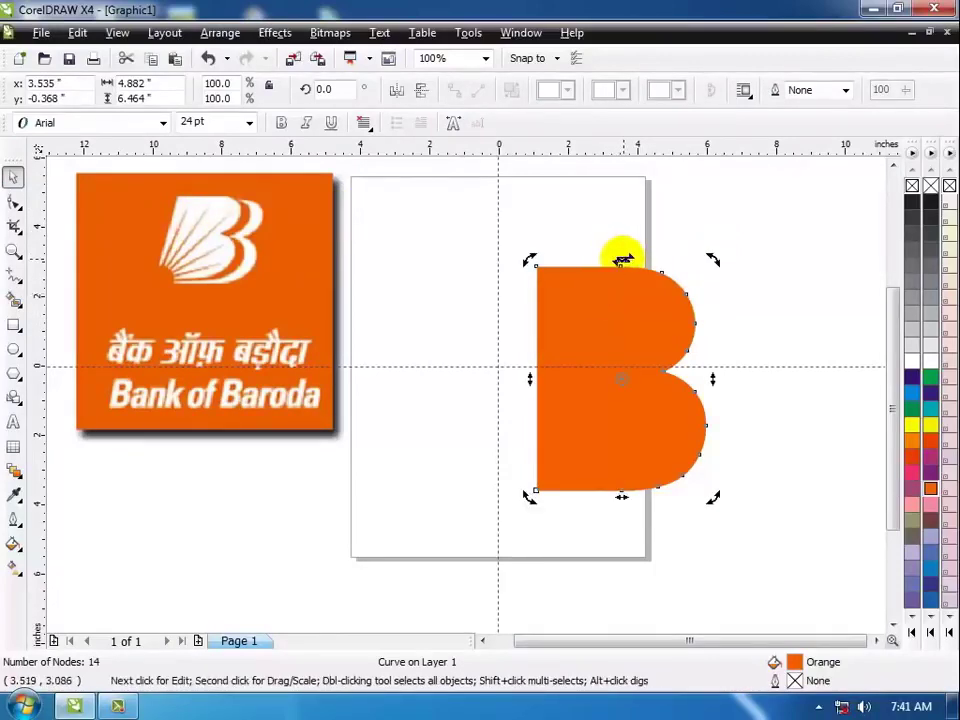
left_click_drag(622, 260, 644, 265)
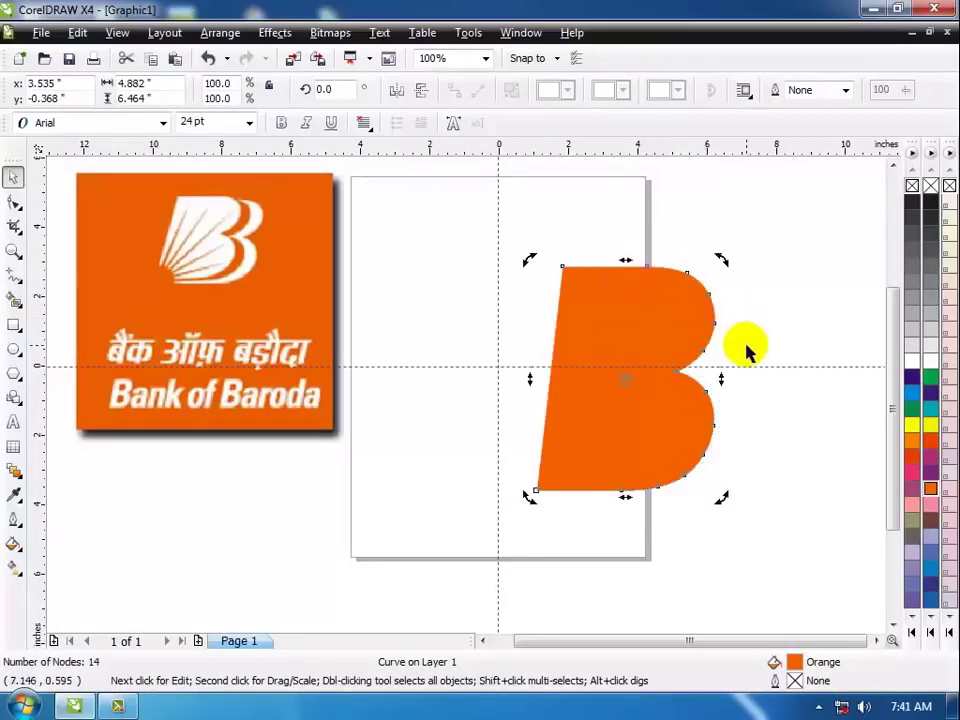
left_click(560, 222)
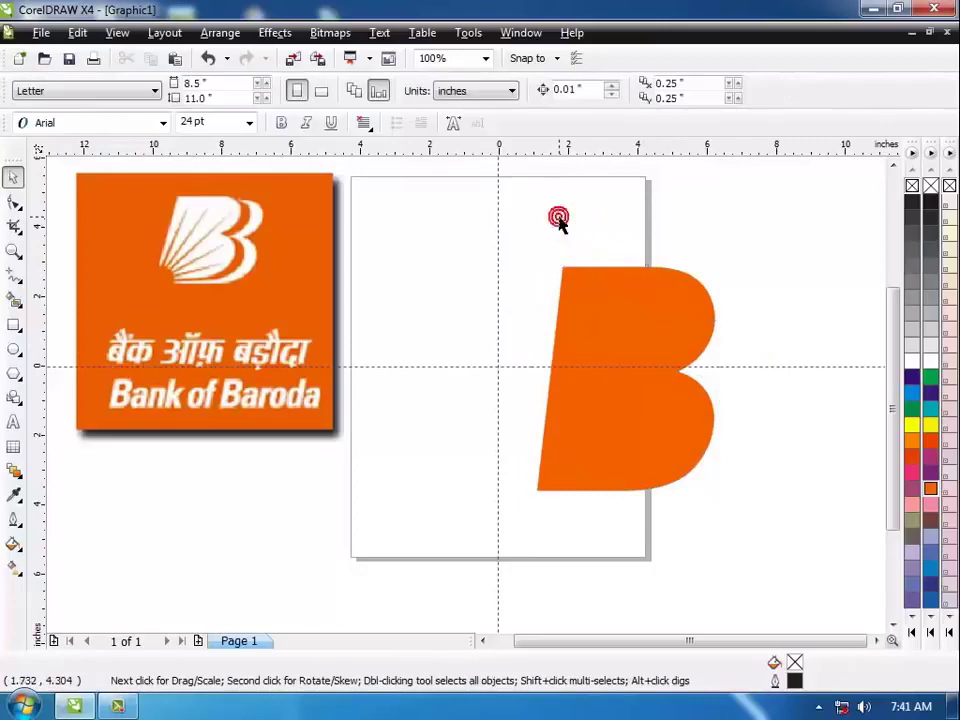
Paste a copy of the slanted B in place and fill the copy with green
left_click(618, 295)
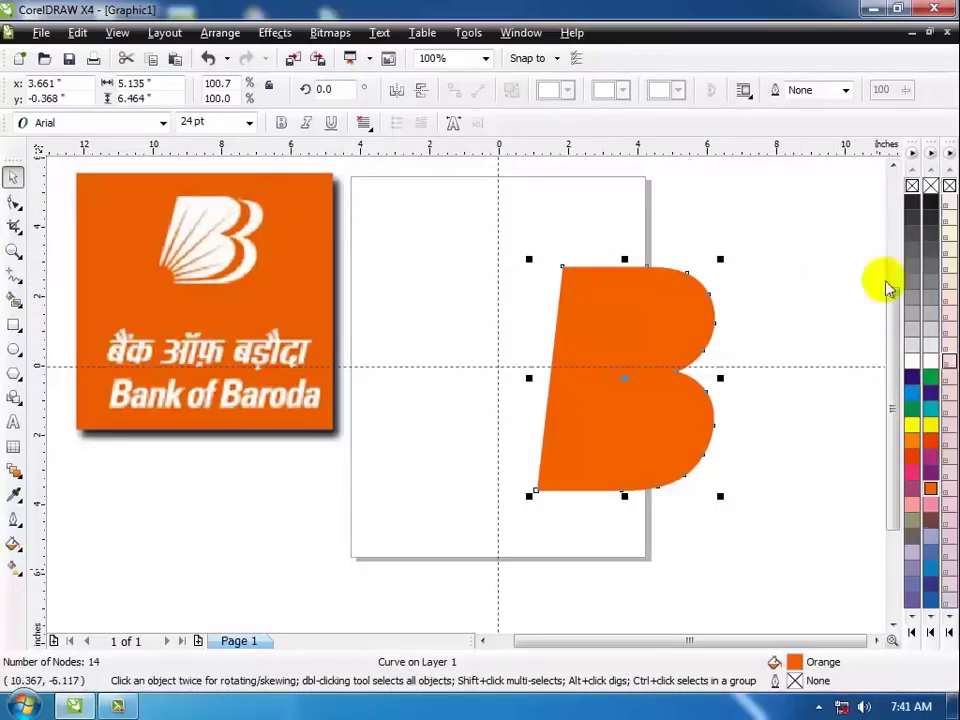
left_click(153, 63)
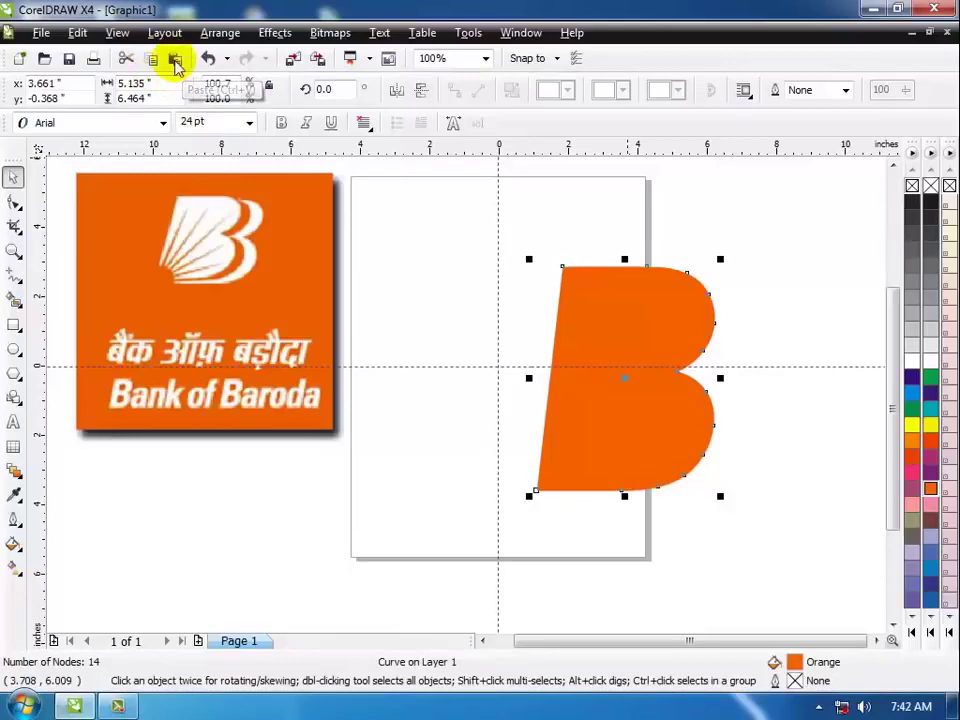
left_click(175, 63)
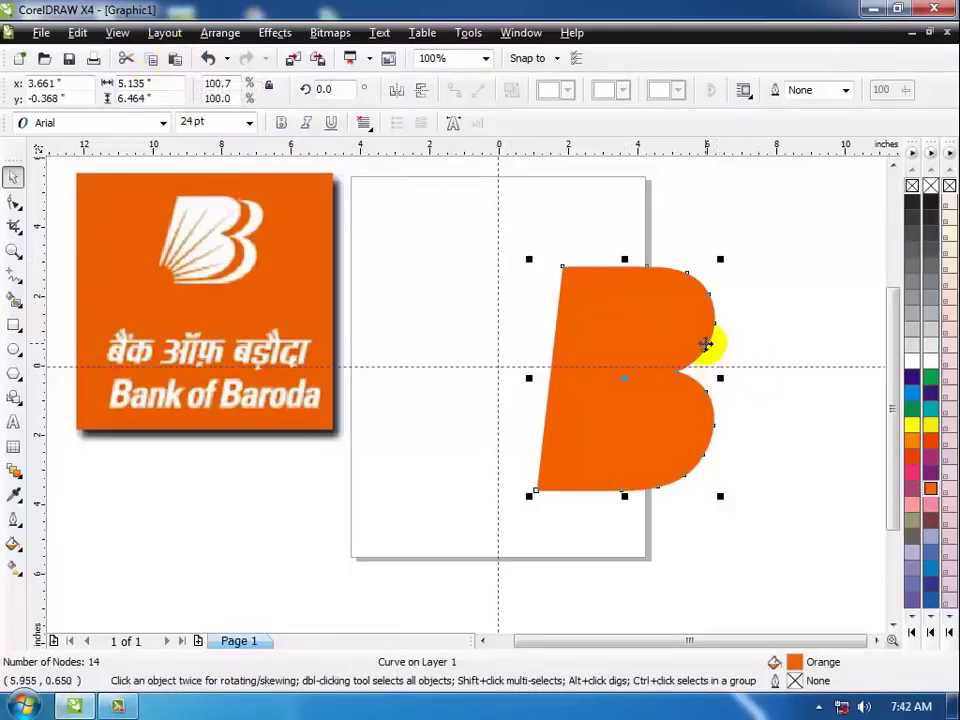
left_click_drag(675, 321, 525, 319)
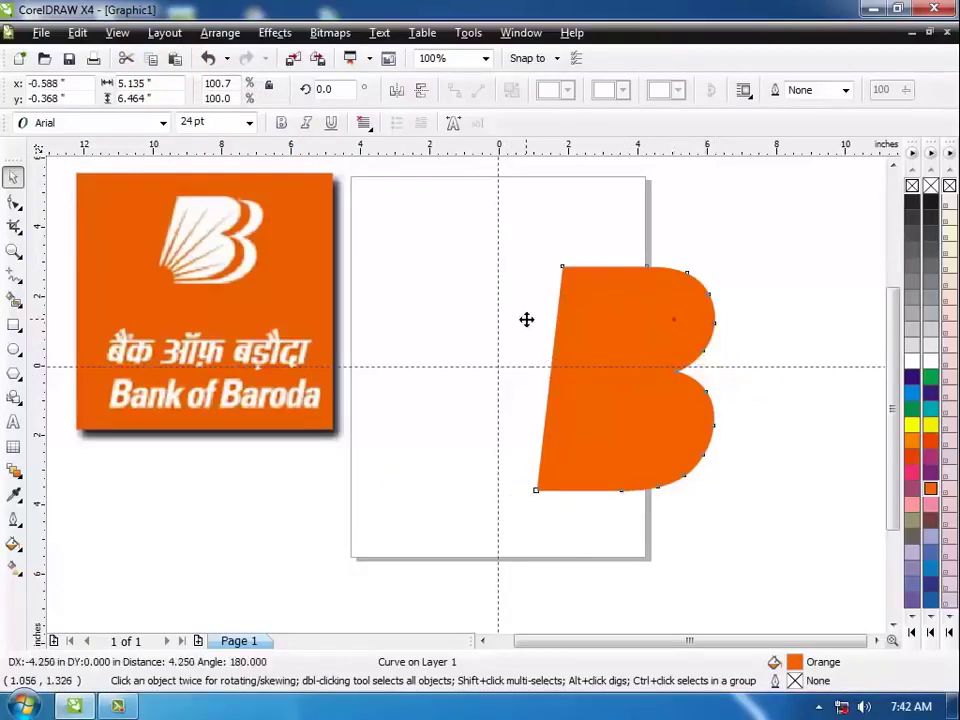
key("ctrl+z")
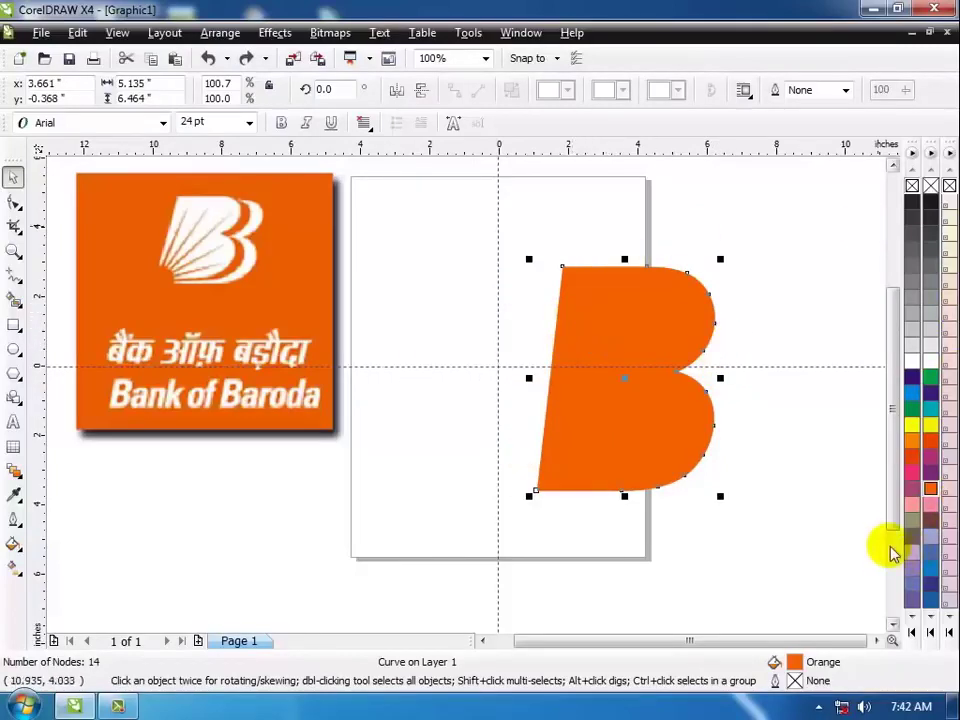
left_click(911, 413)
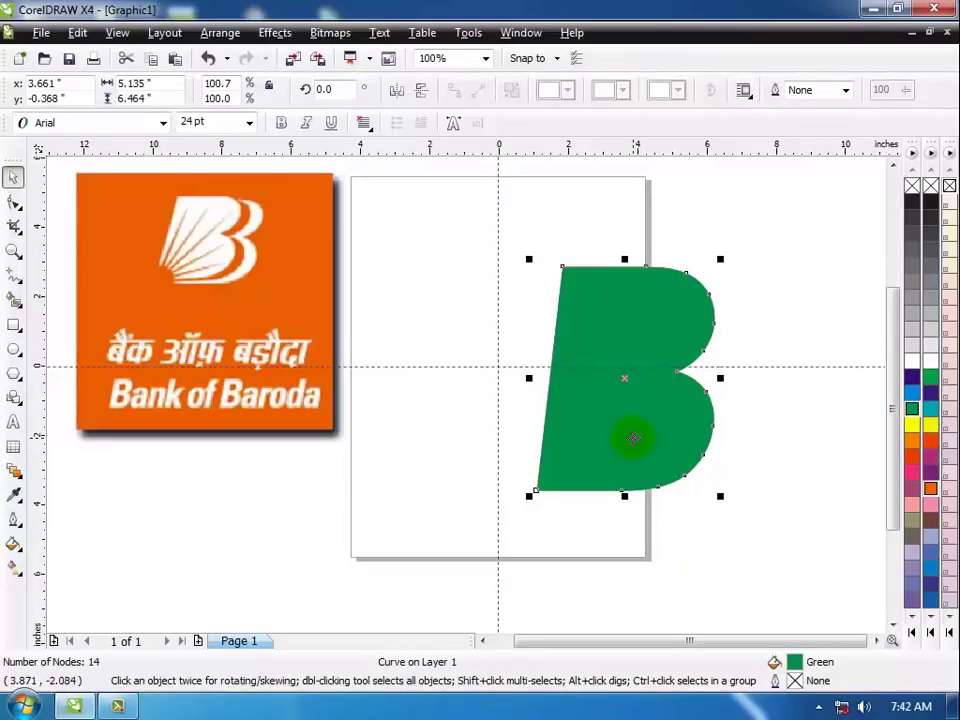
Offset the green B about 0.66 inches left and 0.13 inches up from the orange one
left_click_drag(633, 437, 632, 435)
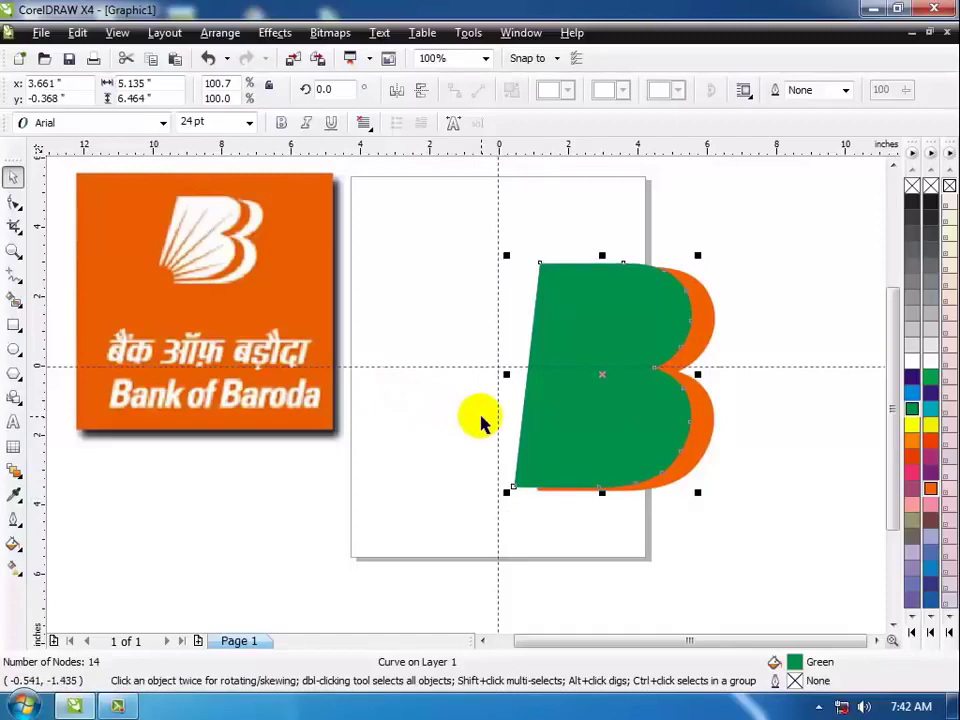
left_click(548, 435)
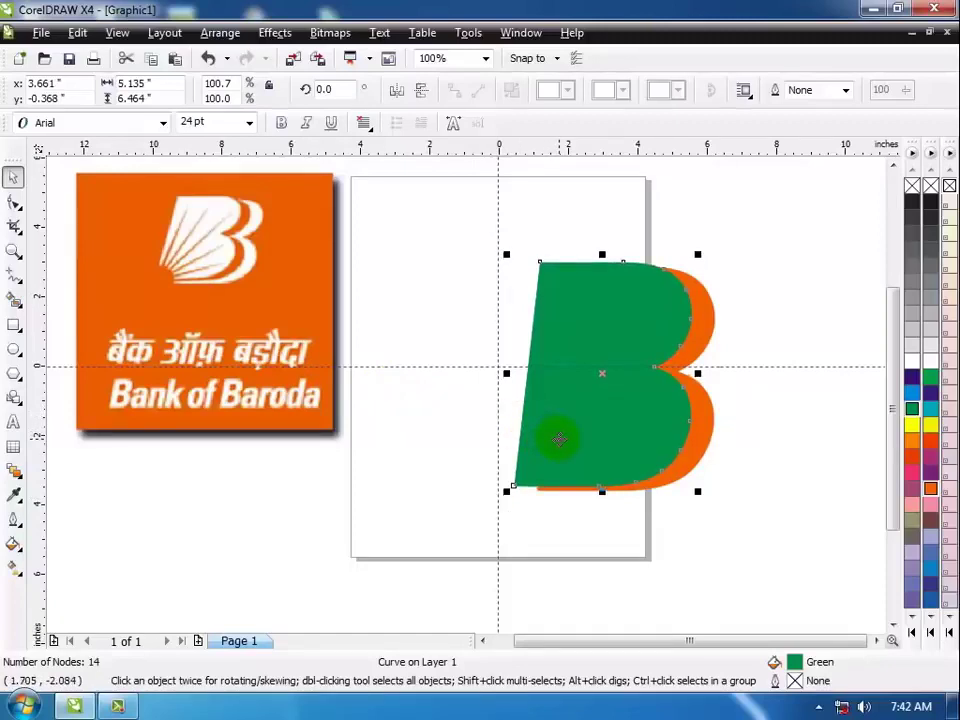
left_click(792, 462)
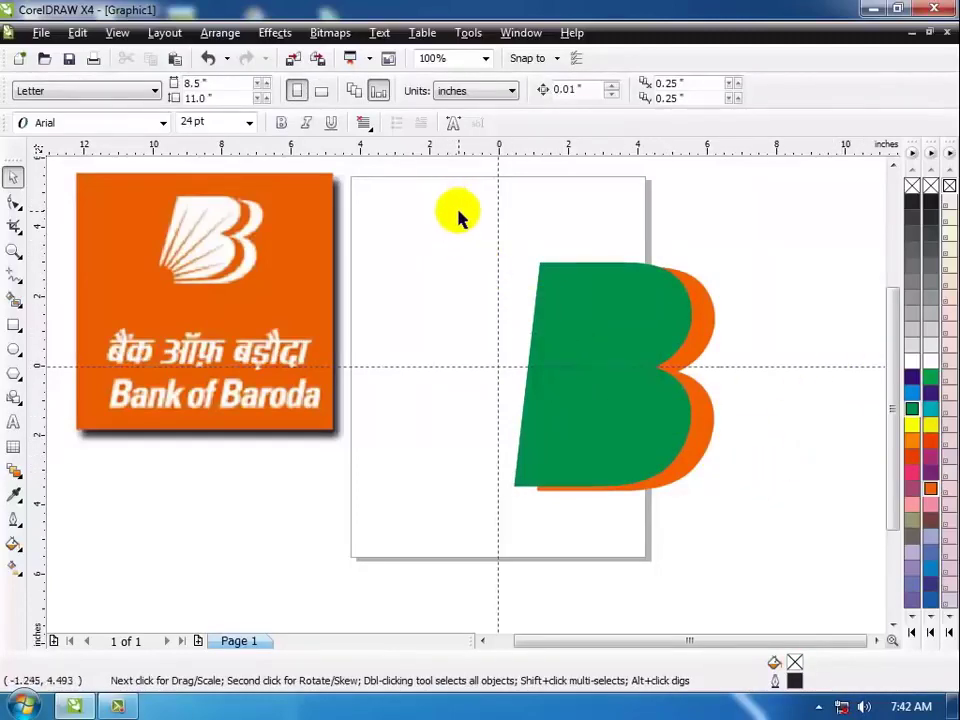
Trim the orange B with the green copy, leaving only the strip along its outer curves and base
left_click_drag(458, 212, 806, 602)
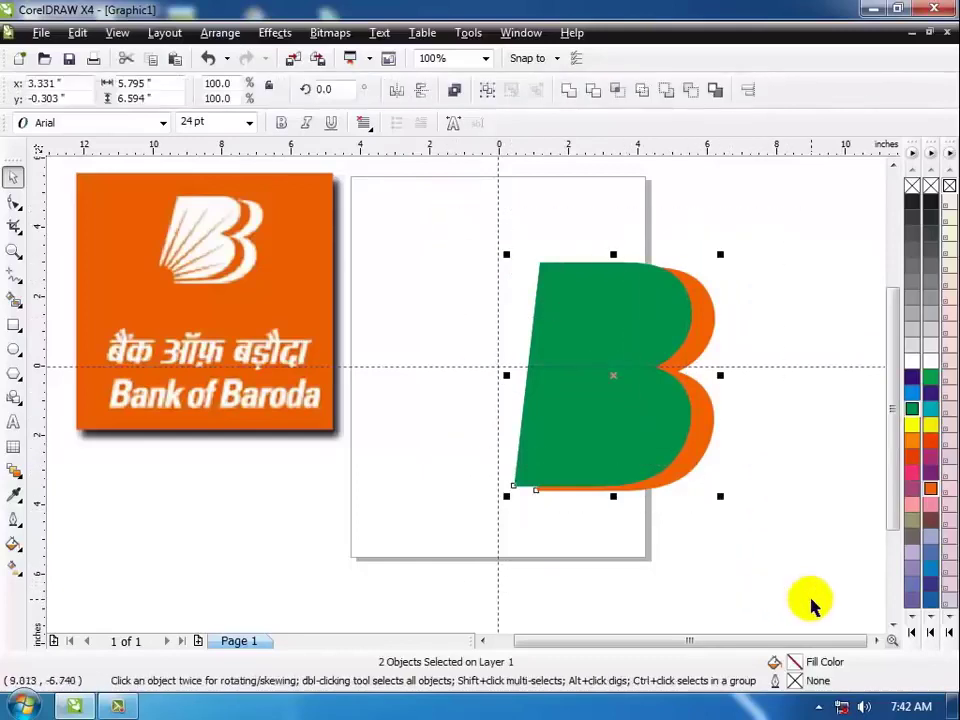
left_click(594, 92)
left_click(840, 311)
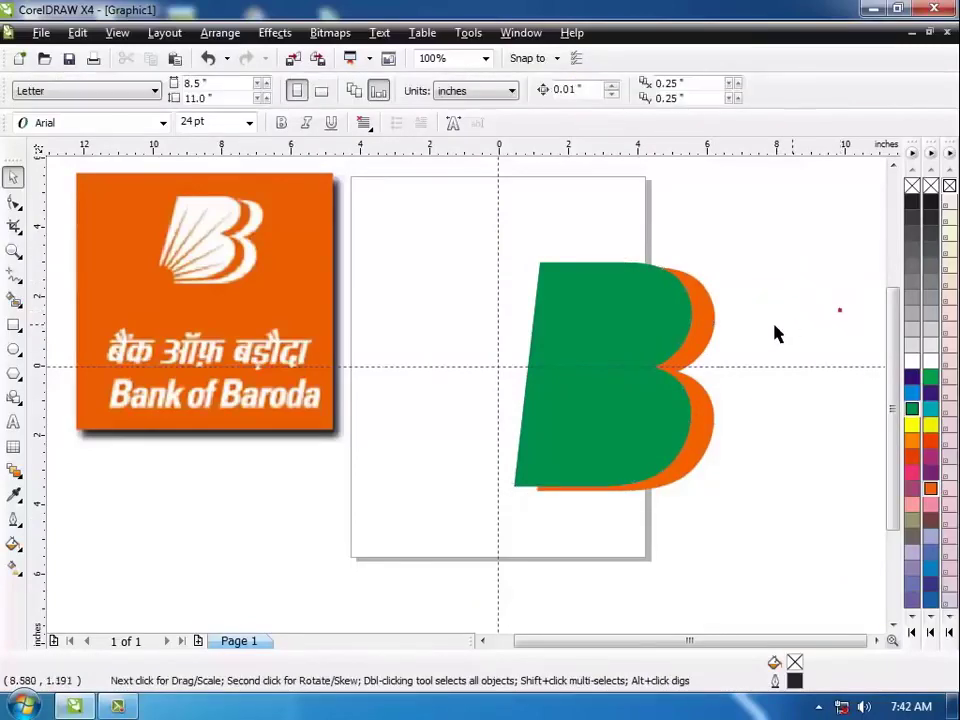
left_click_drag(707, 321, 812, 364)
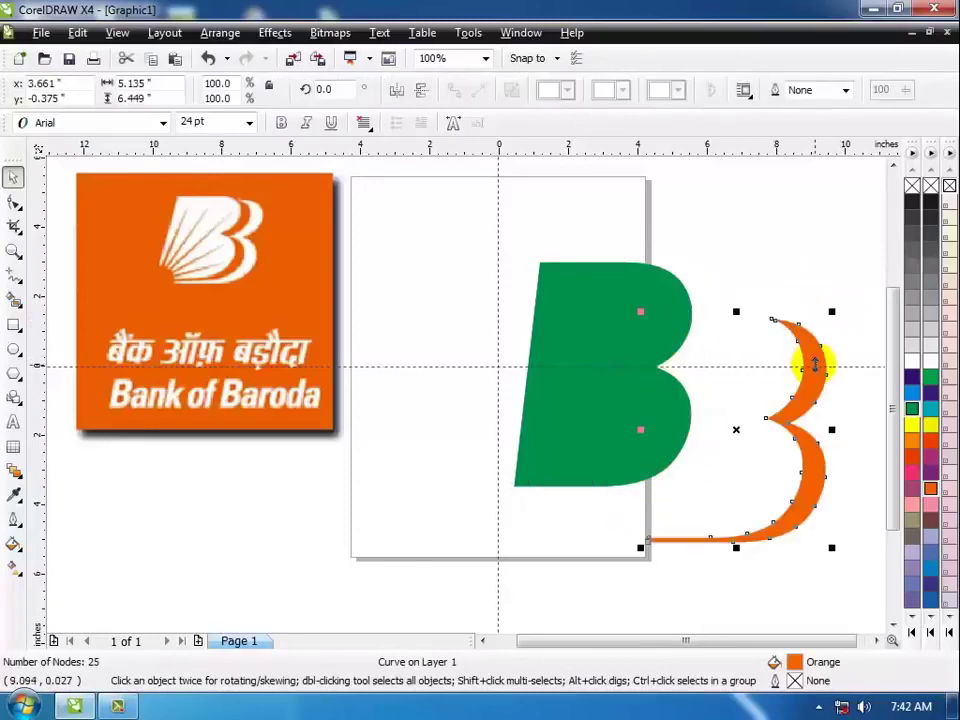
key("ctrl+z")
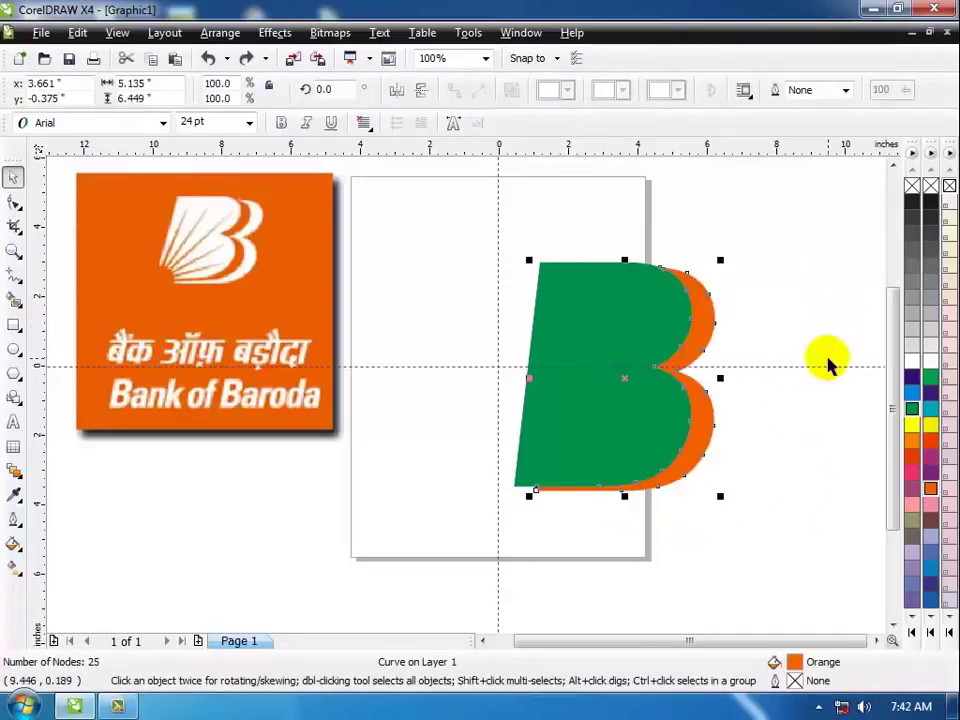
left_click(833, 251)
Fill the green B with orange and move the trimmed orange strip clear of it, down and to the right
left_click(601, 310)
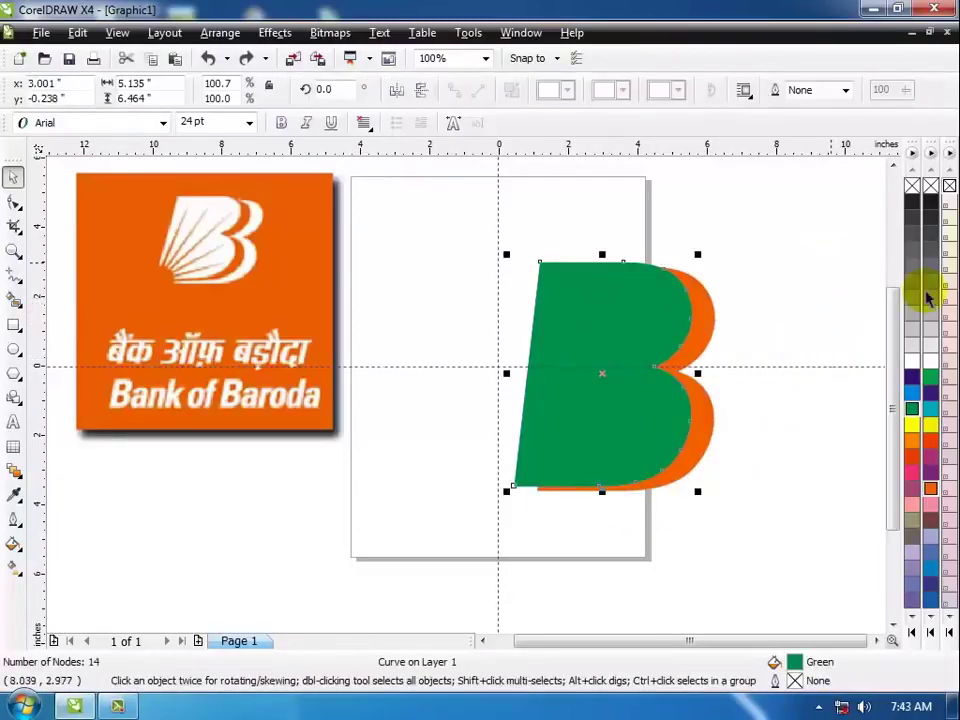
left_click(930, 490)
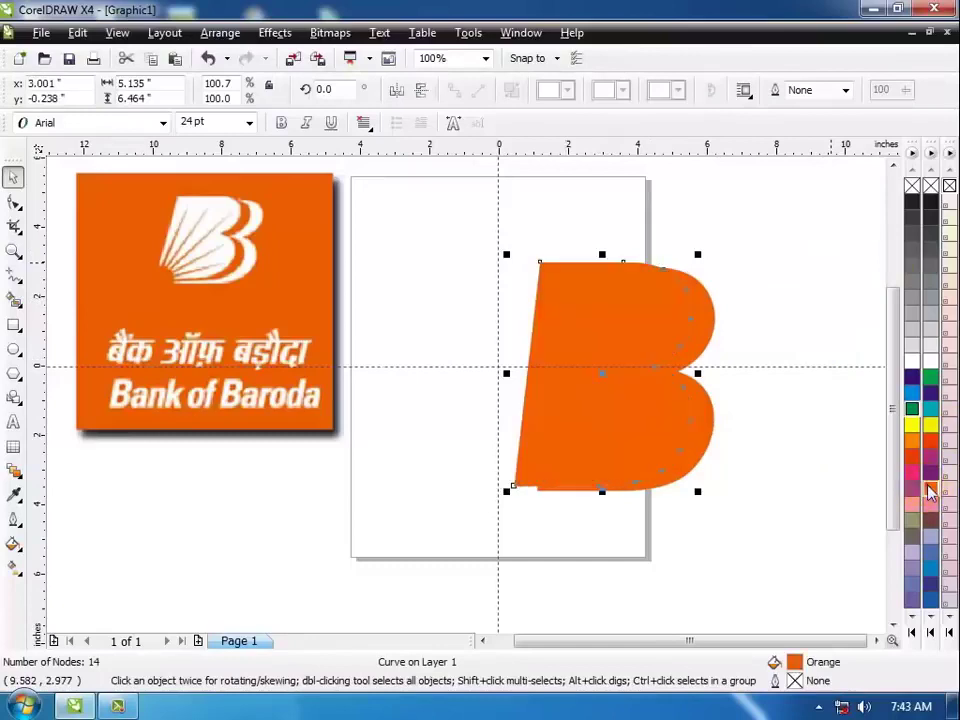
left_click(822, 456)
left_click(700, 315)
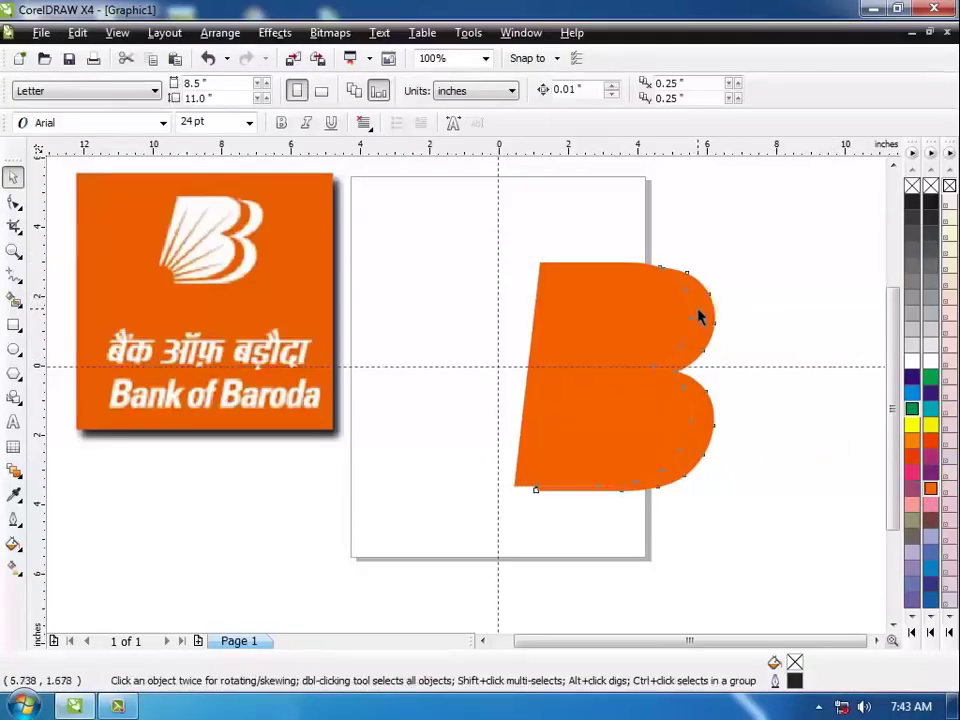
left_click_drag(700, 315, 814, 400)
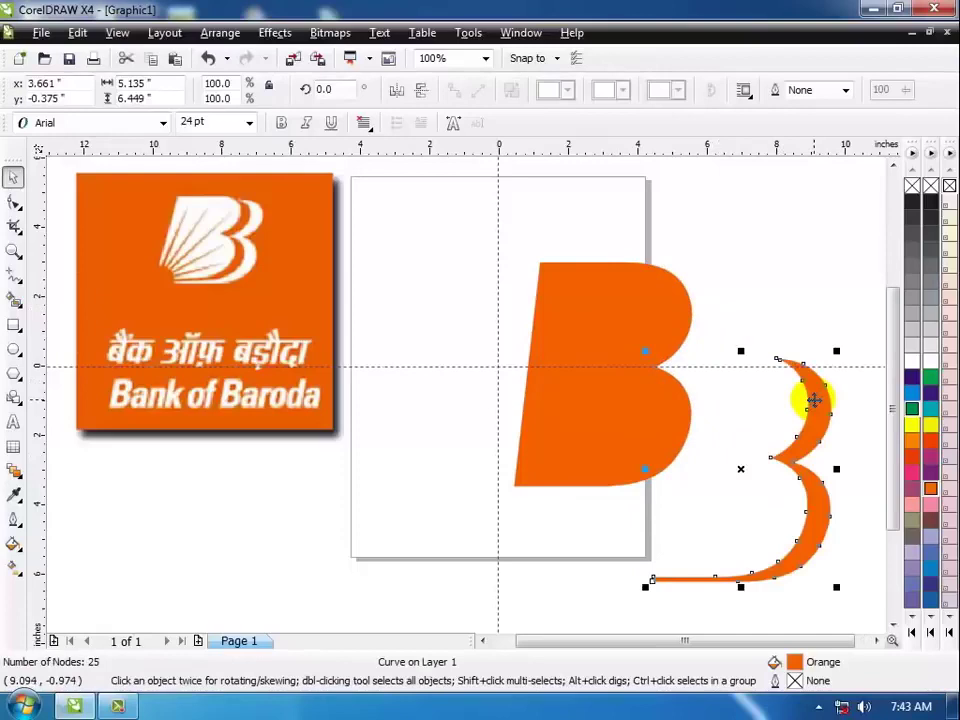
With the Pen tool, draw three narrow pointed rays fanning from near the orange B's lower-left corner up toward its top edge
left_click(613, 319)
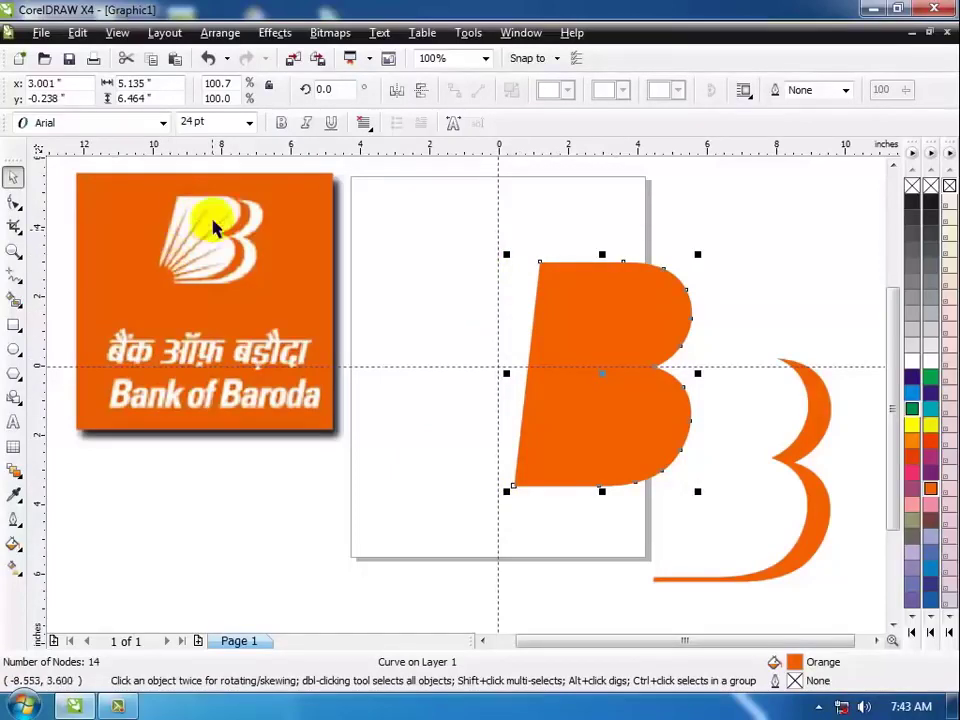
left_click(13, 283)
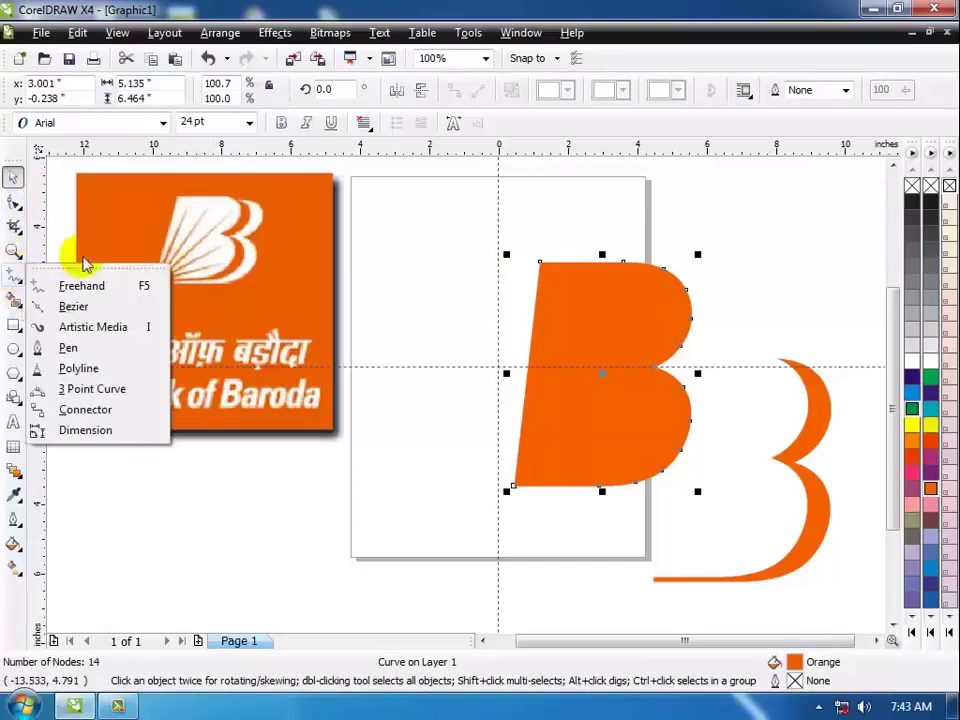
left_click(70, 348)
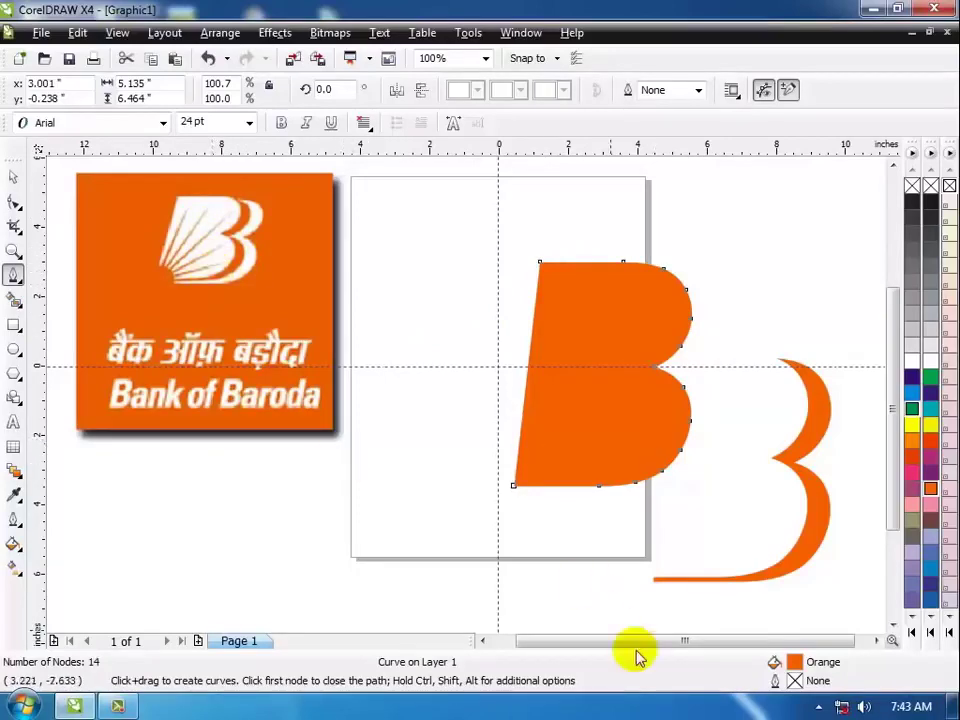
left_click(519, 462)
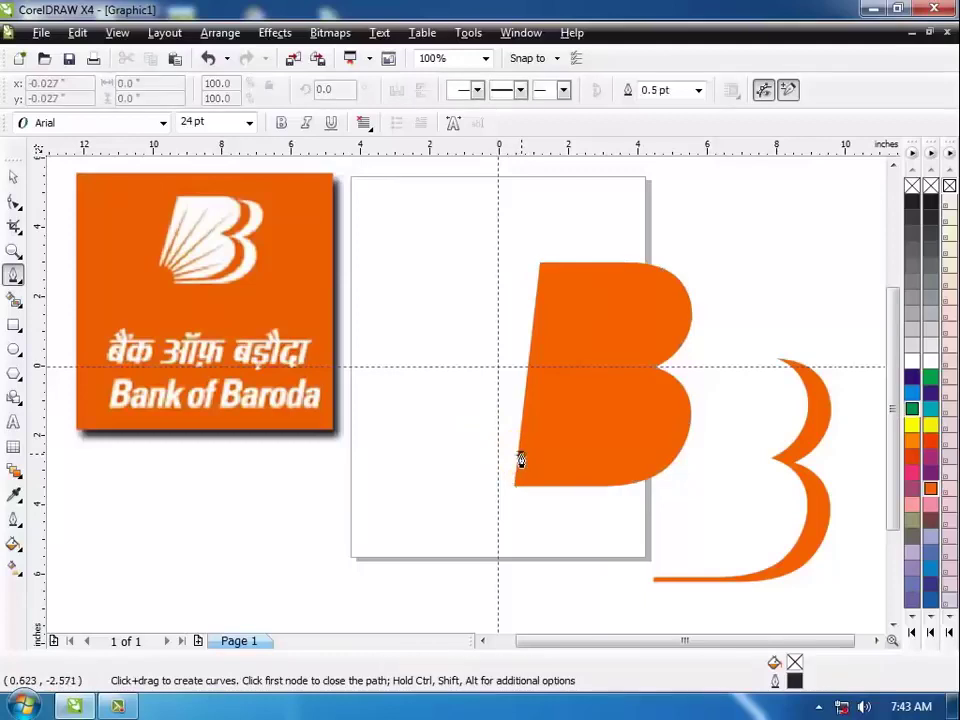
left_click(563, 284)
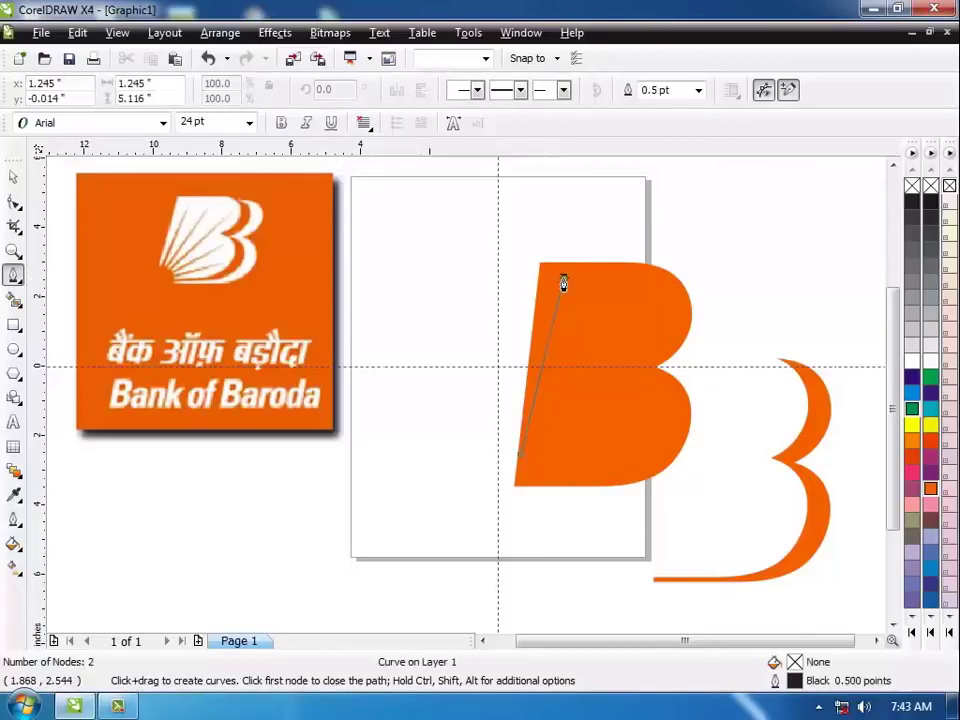
left_click(527, 463)
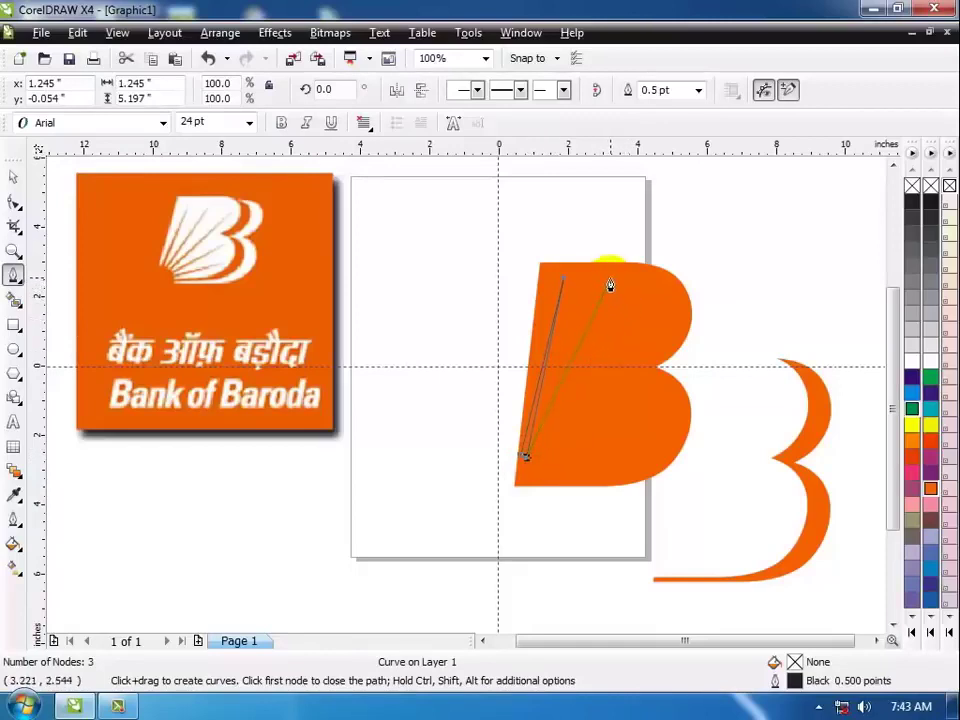
left_click(610, 279)
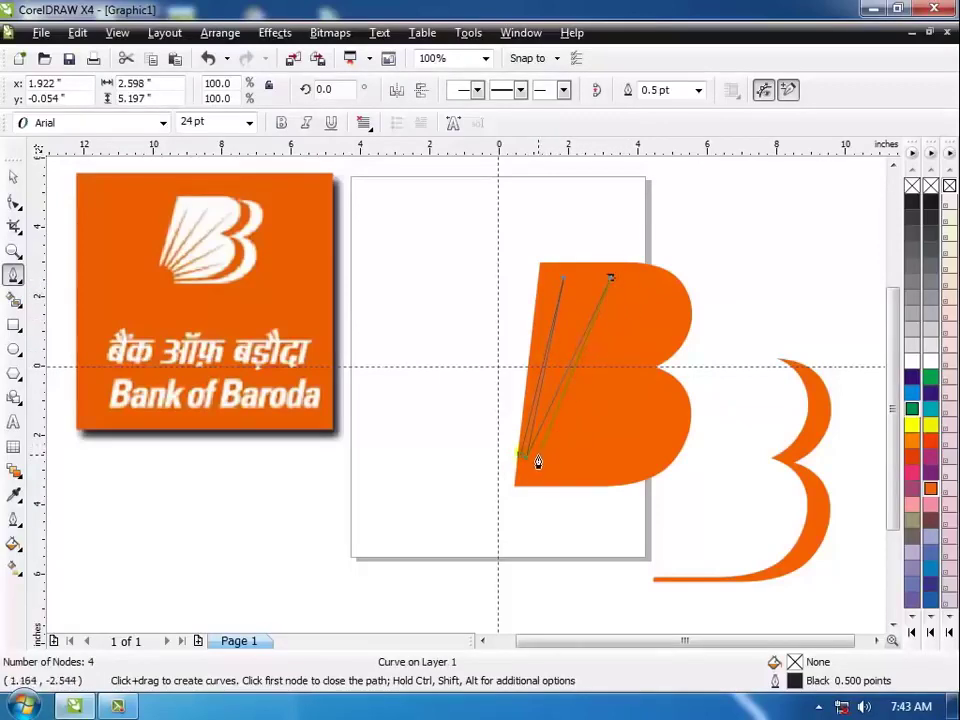
left_click(533, 463)
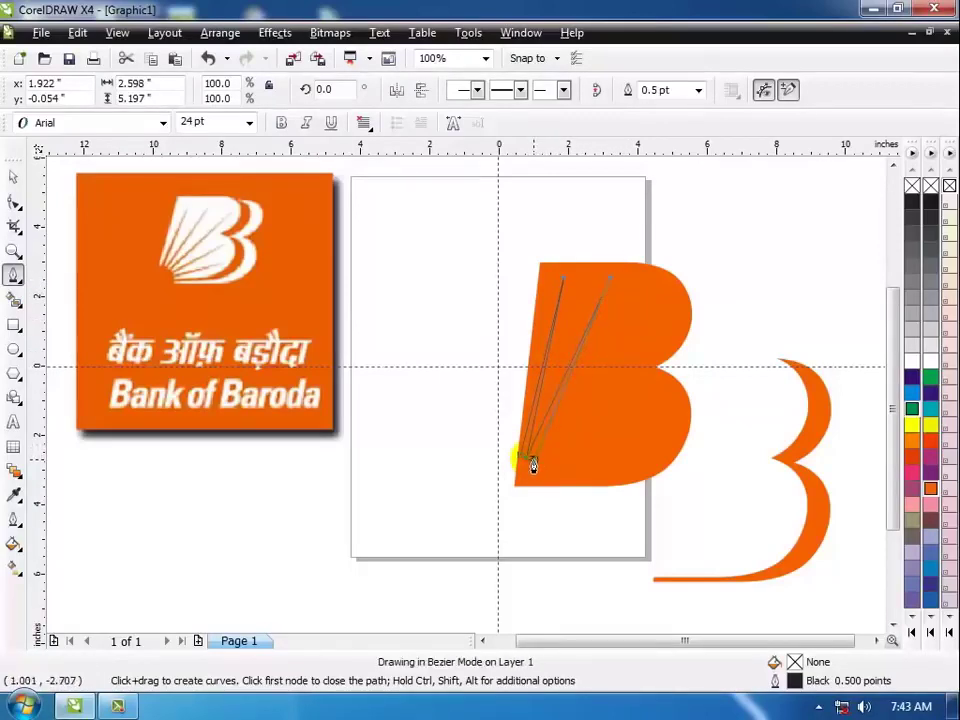
left_click(652, 294)
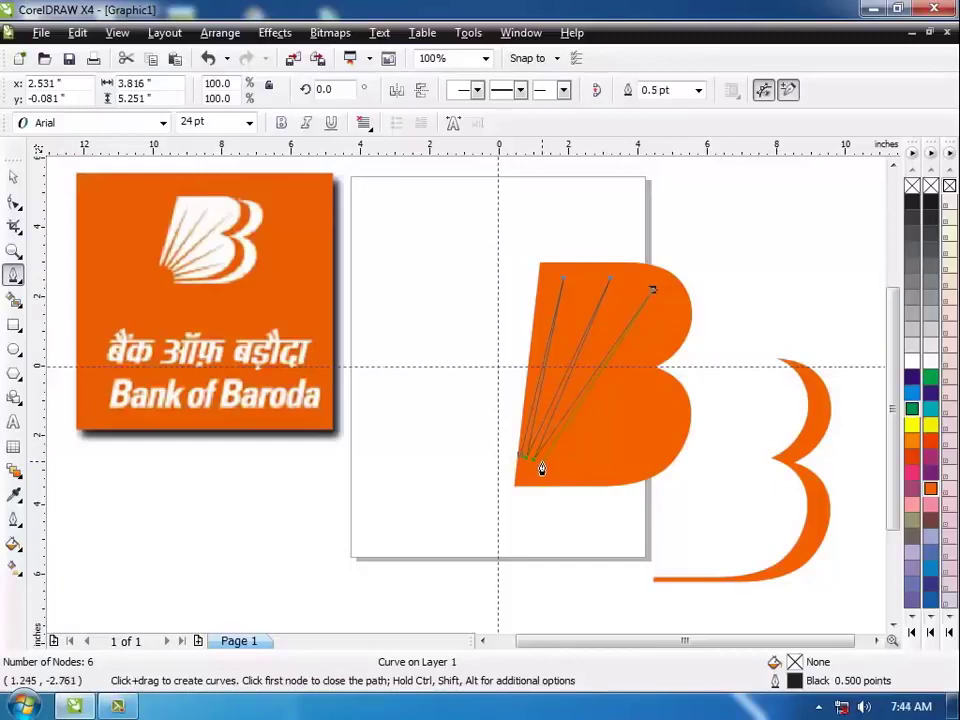
left_click(540, 464)
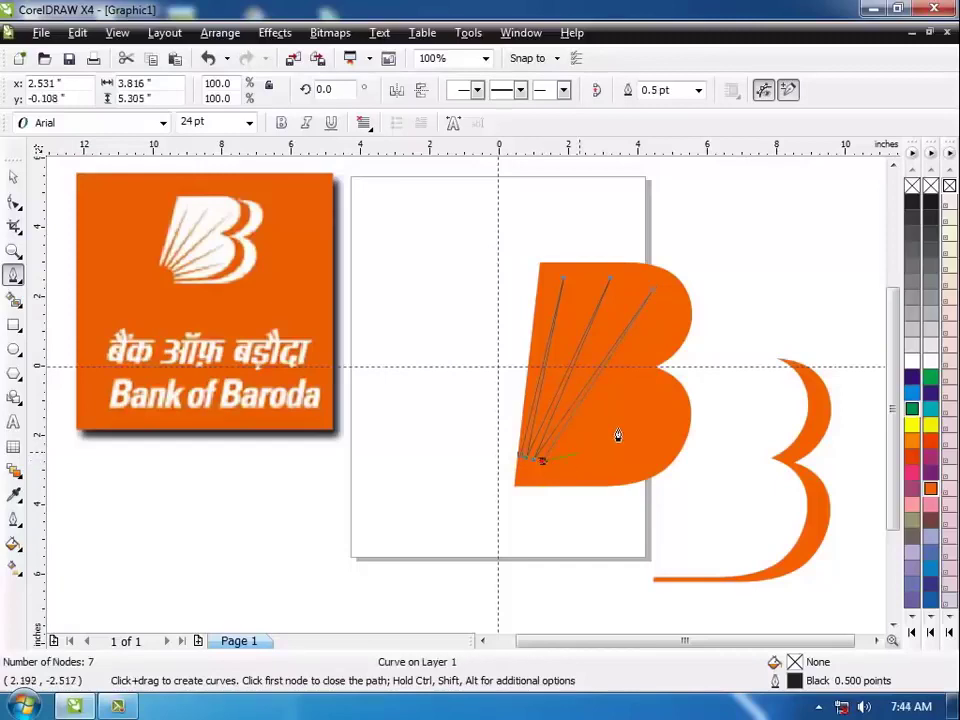
Add two narrow rays into the B's lower lobe and close the path with a squared end outside the lower-left corner, about 5.5 by 6.8 inches overall
left_click(655, 377)
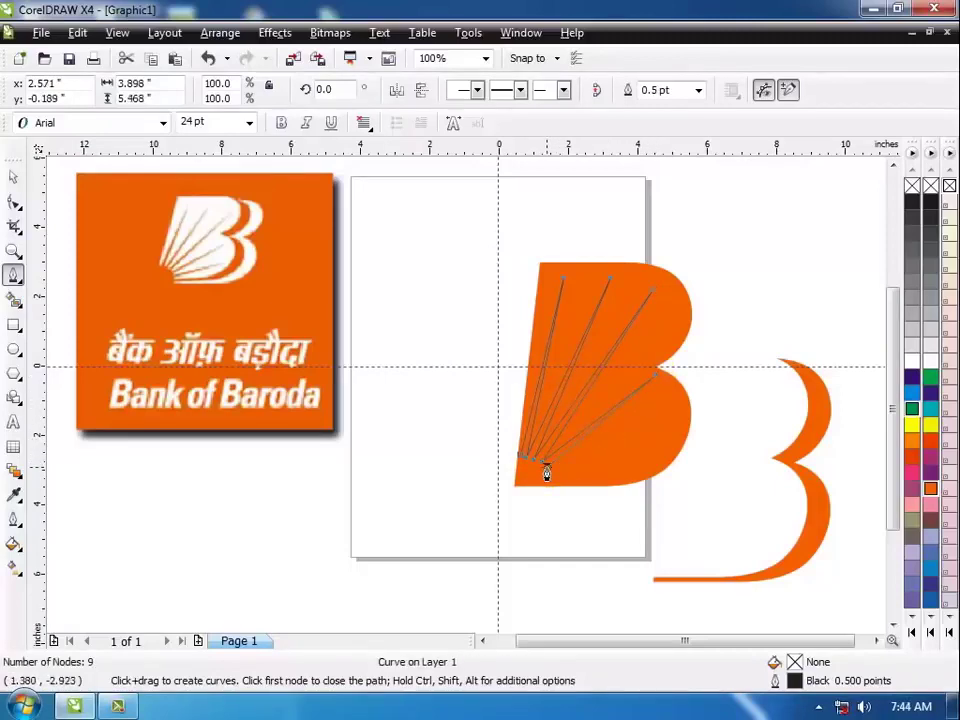
left_click(672, 419)
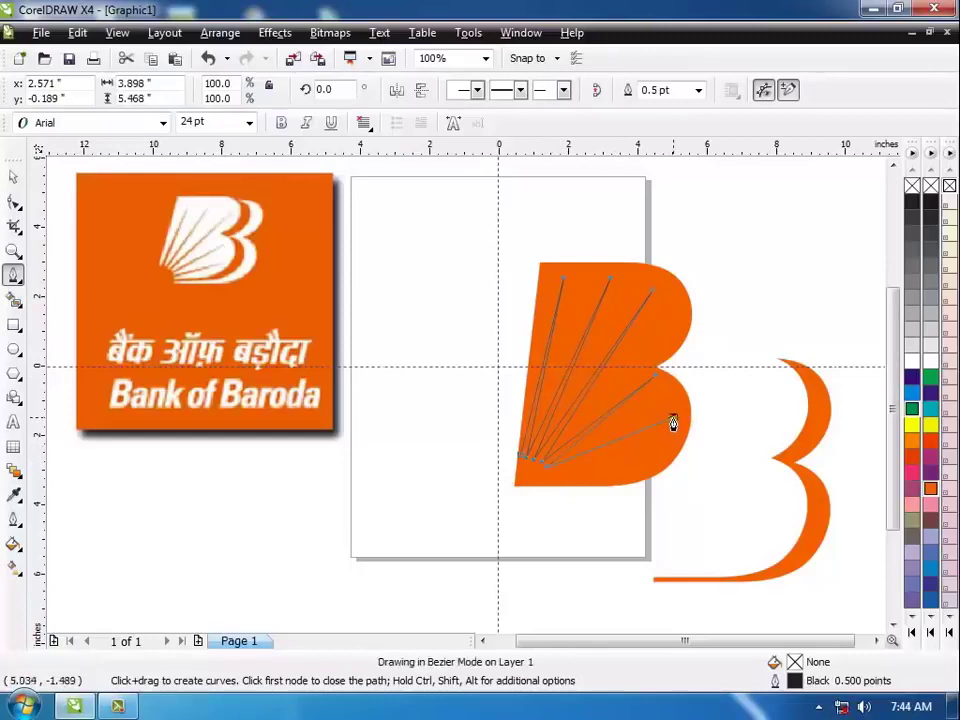
left_click(550, 480)
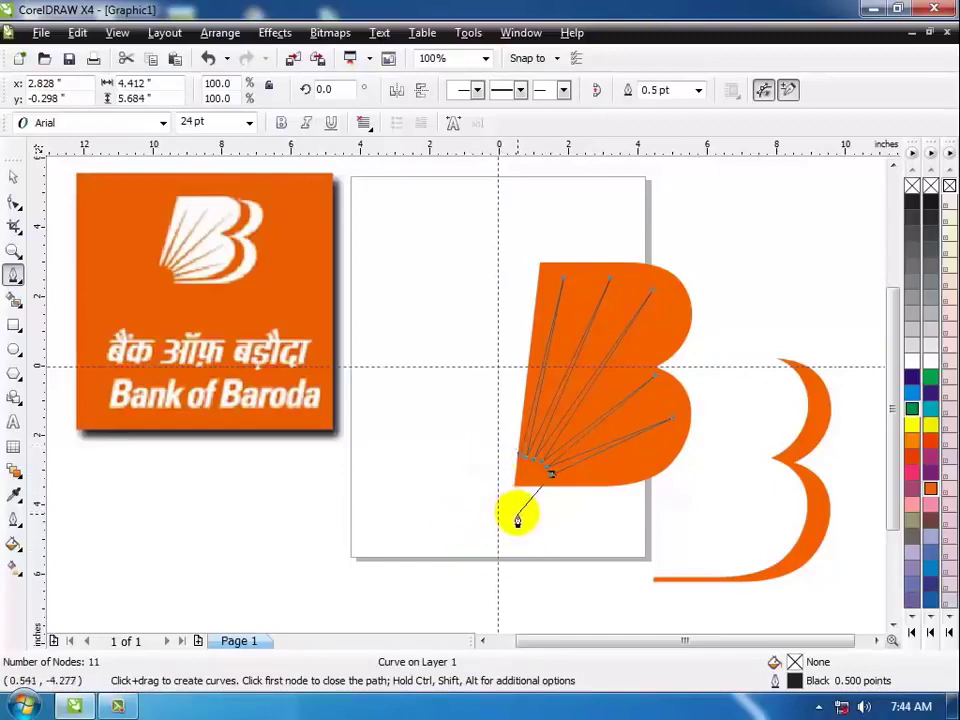
left_click(517, 512)
left_click(481, 488)
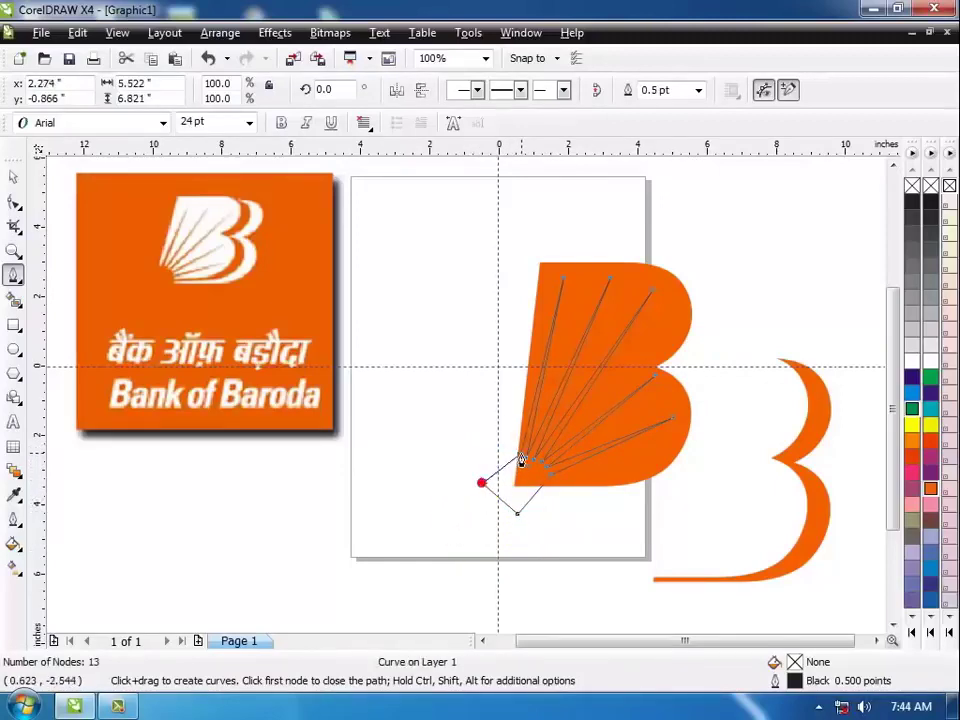
left_click(518, 459)
left_click(519, 486)
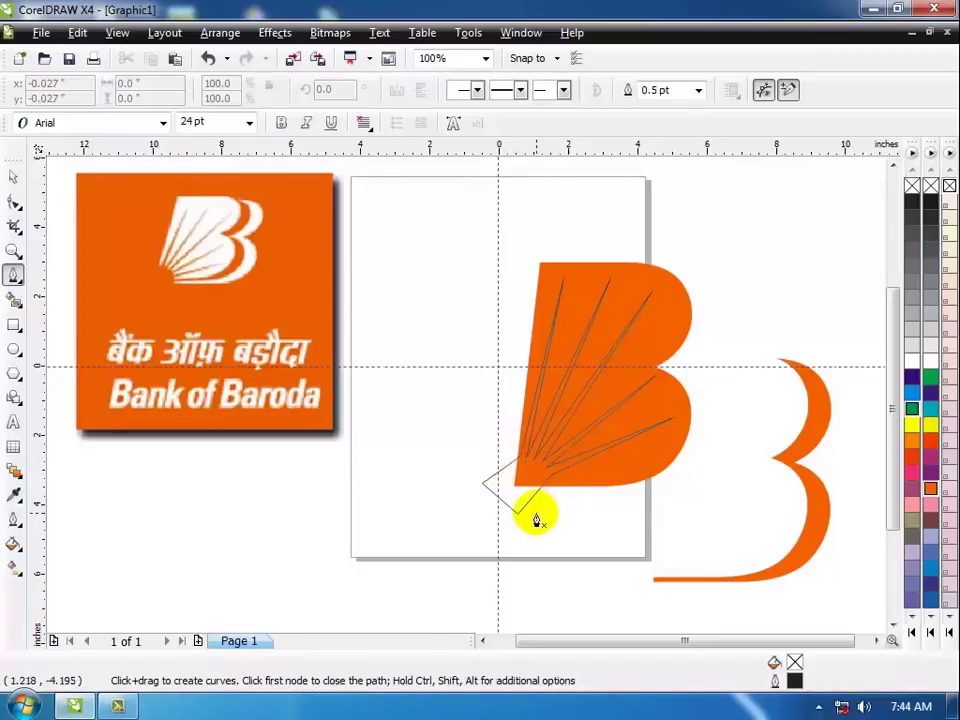
Adjust the five ray tips inside the B, placing the last three at about (4.62, 1.99), (4.63, -0.42) and (4.95, -1.94) inches
left_click(14, 203)
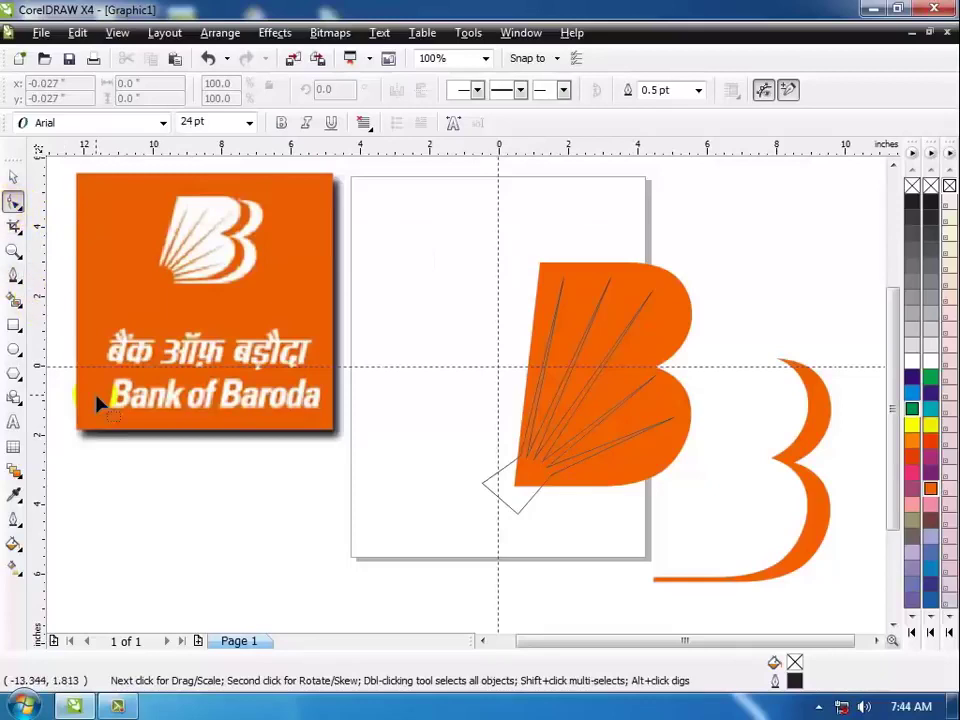
scroll(694, 368, "up", 1)
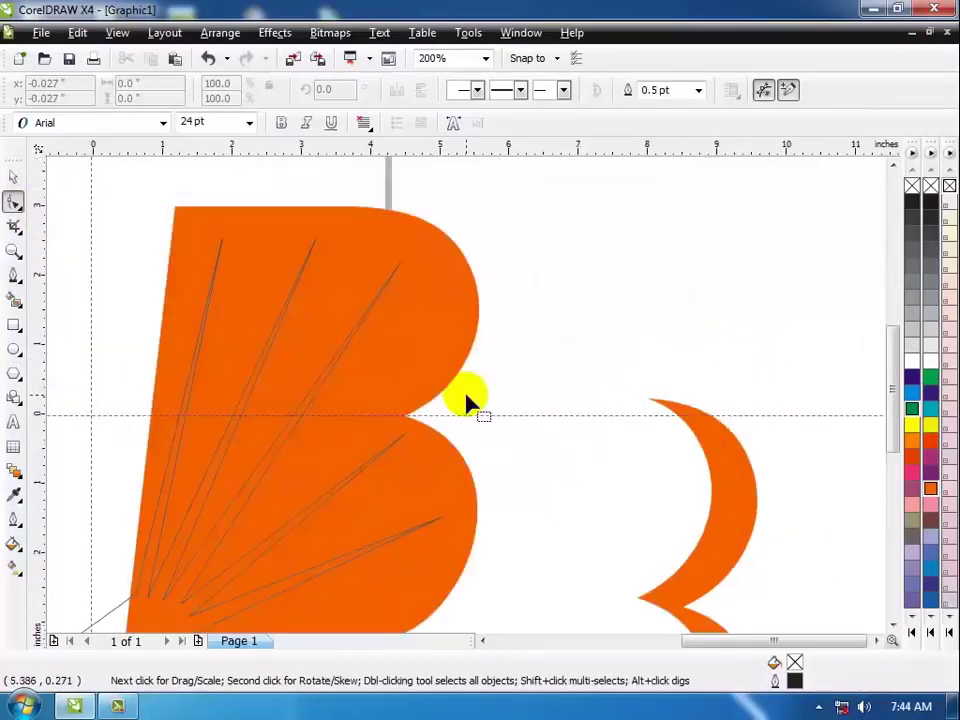
scroll(333, 434, "down", 1)
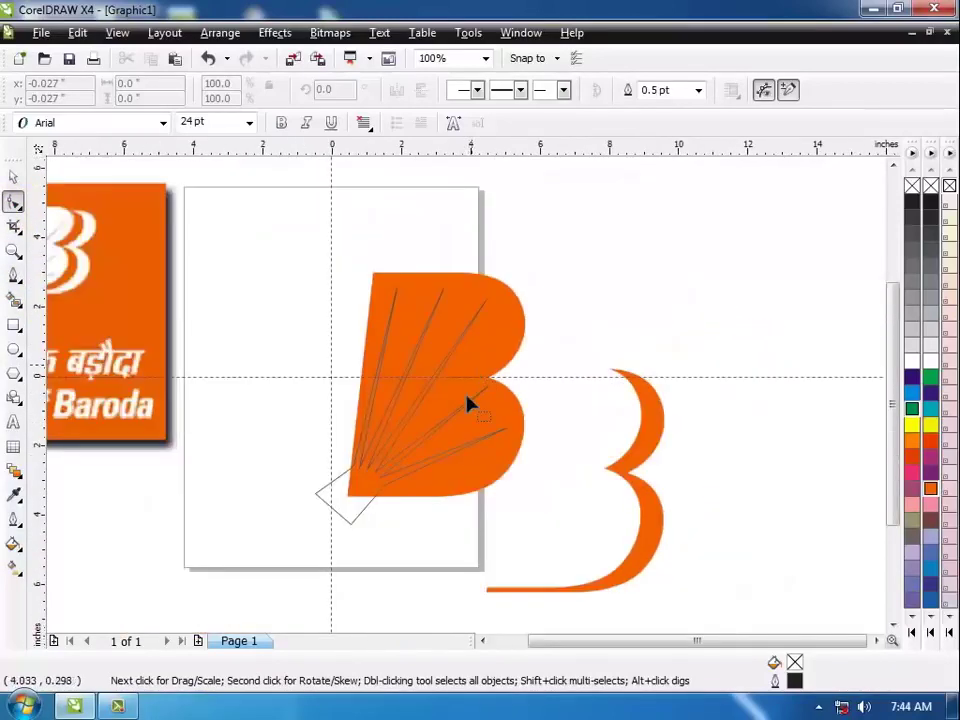
scroll(469, 404, "up", 1)
left_click(319, 261)
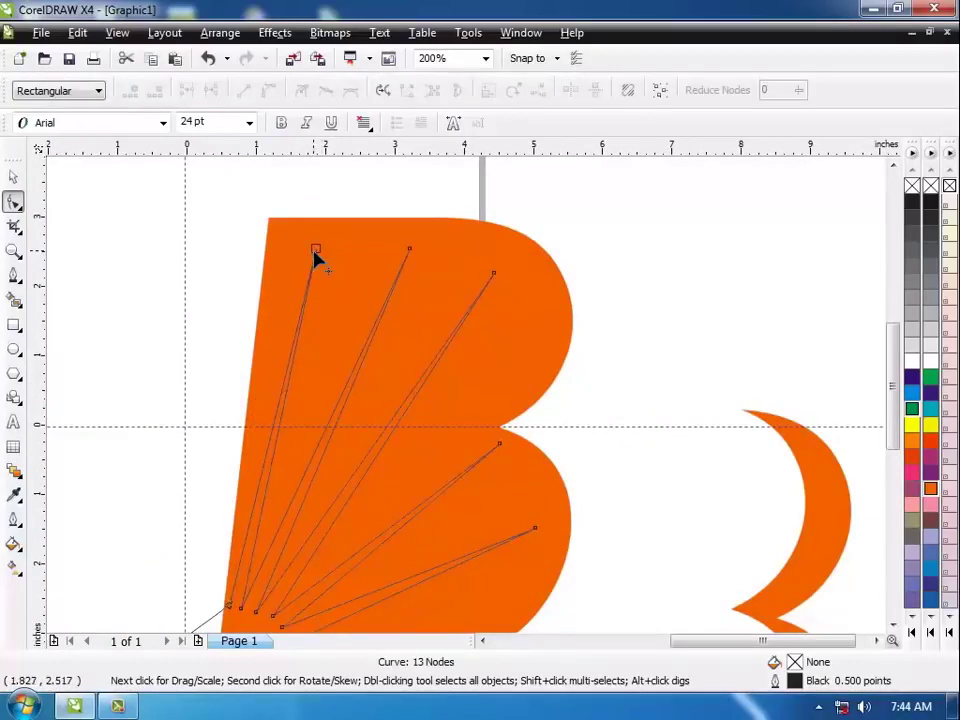
mouse_move(316, 250)
left_mouse_down()
mouse_move(332, 255)
mouse_move(325, 247)
left_mouse_up()
left_click_drag(410, 251, 410, 257)
left_click_drag(494, 280, 507, 295)
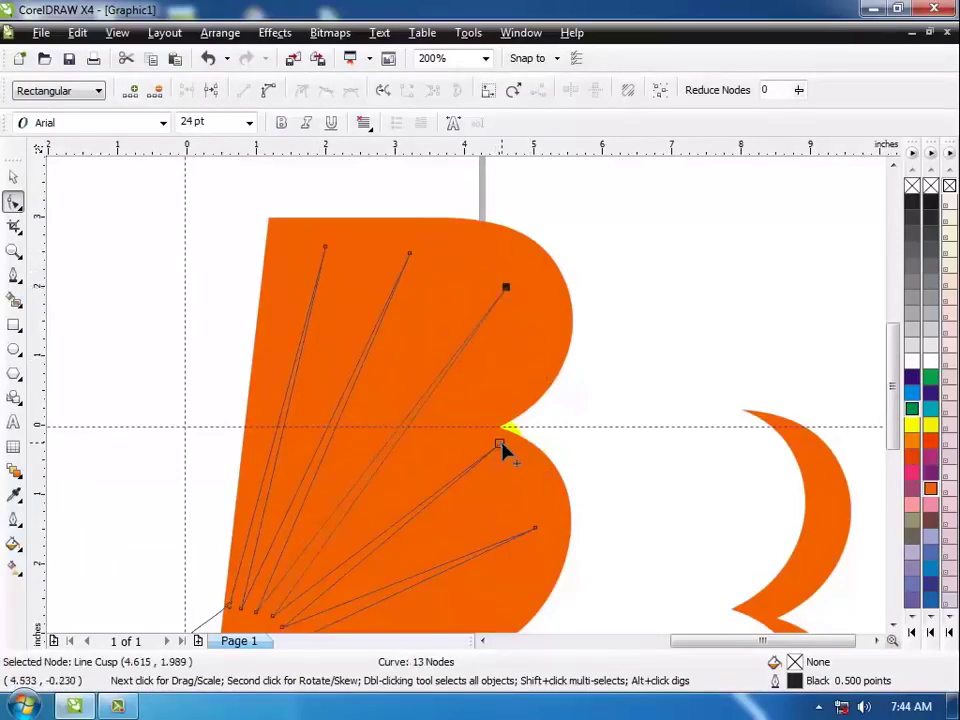
left_click_drag(499, 445, 510, 459)
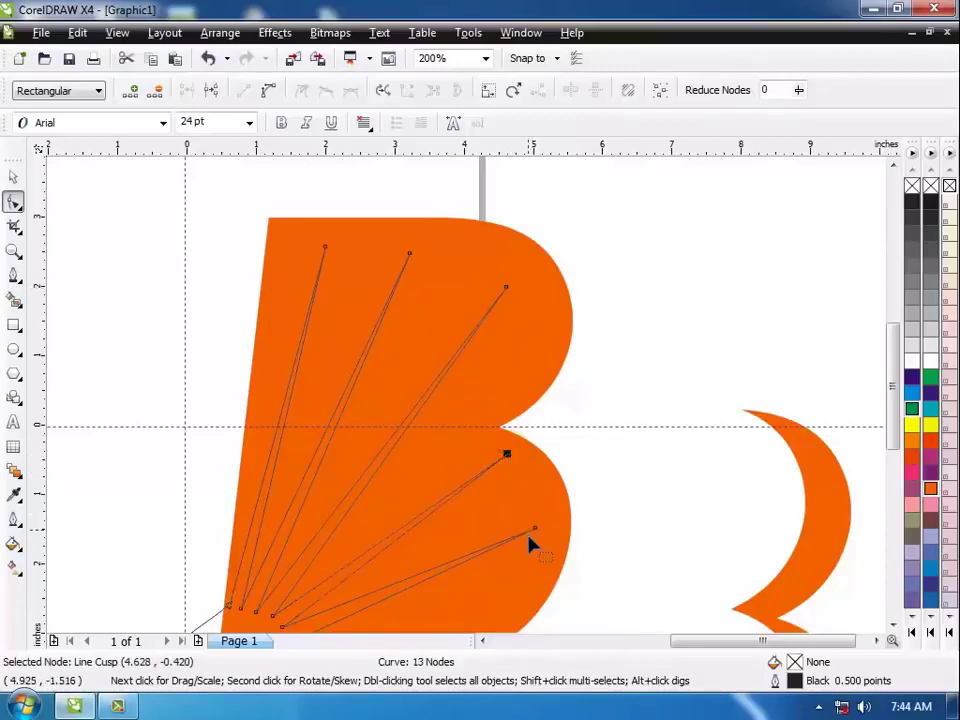
left_click_drag(535, 530, 530, 560)
Space the rays' base nodes along an even arc, placing the last two at about (1.35, -2.99) and (1.46, -3.19) inches
scroll(572, 500, "down", 2)
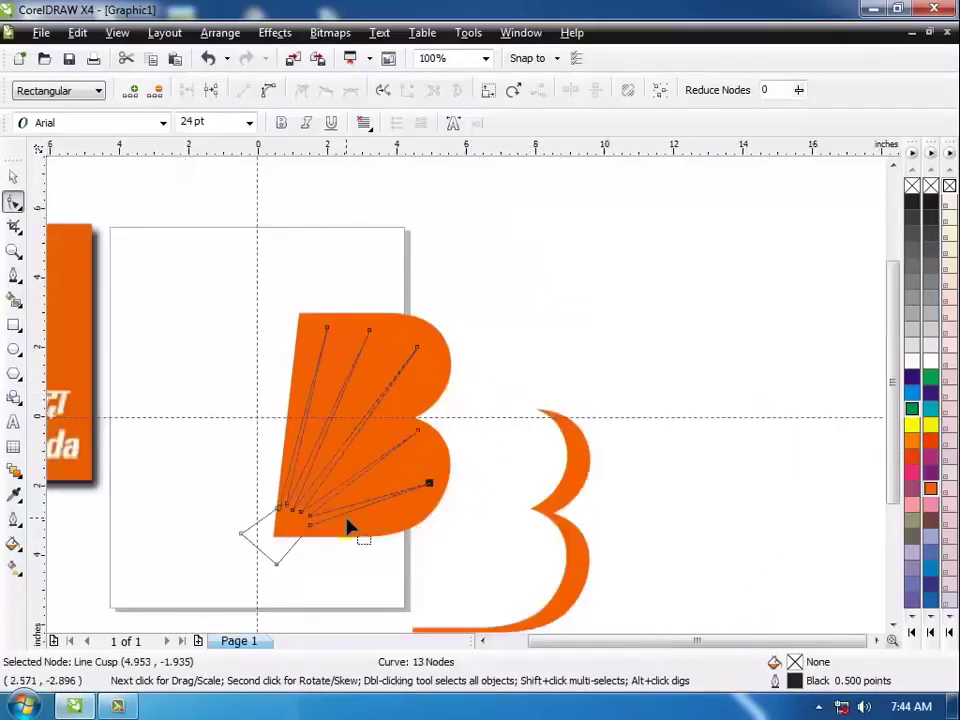
scroll(274, 527, "up", 2)
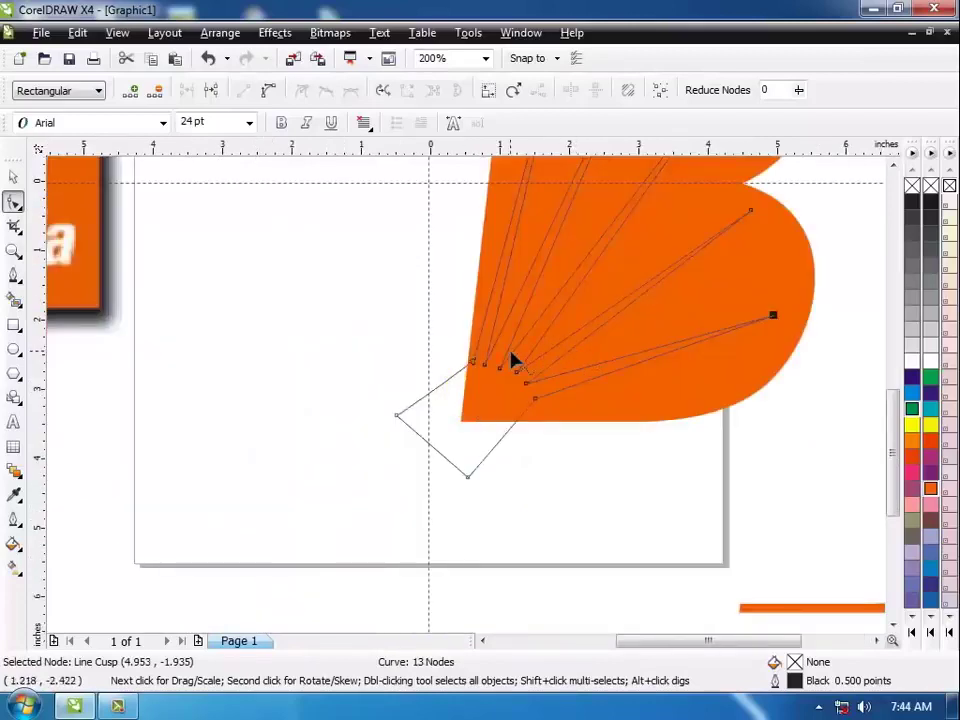
scroll(512, 360, "up", 2)
left_click_drag(418, 428, 497, 477)
left_click(478, 440)
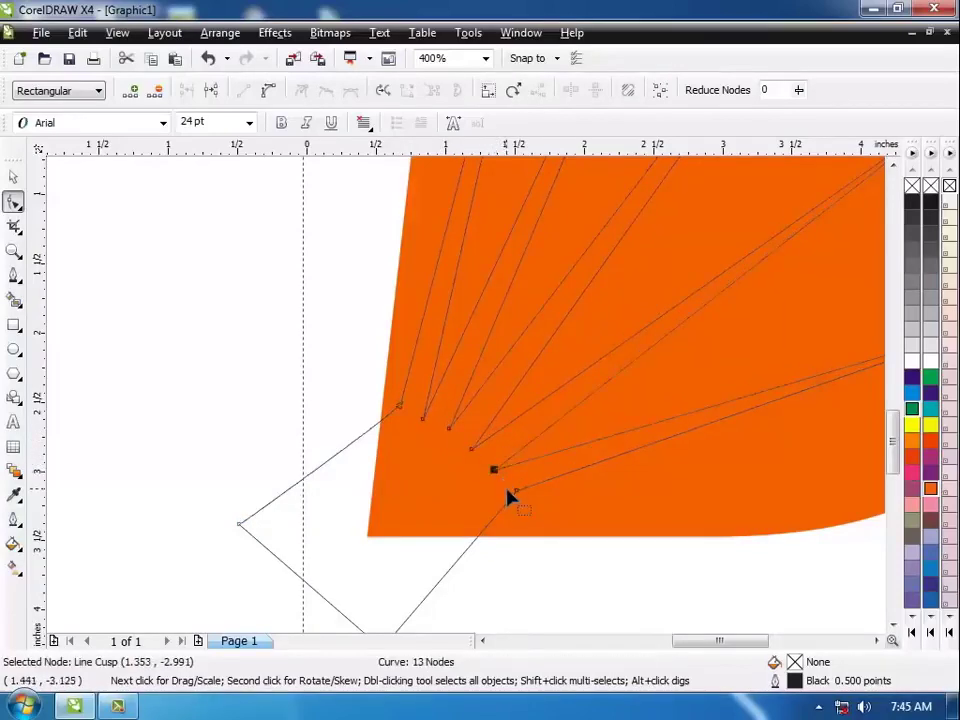
left_click_drag(514, 501, 509, 497)
scroll(469, 403, "down", 2)
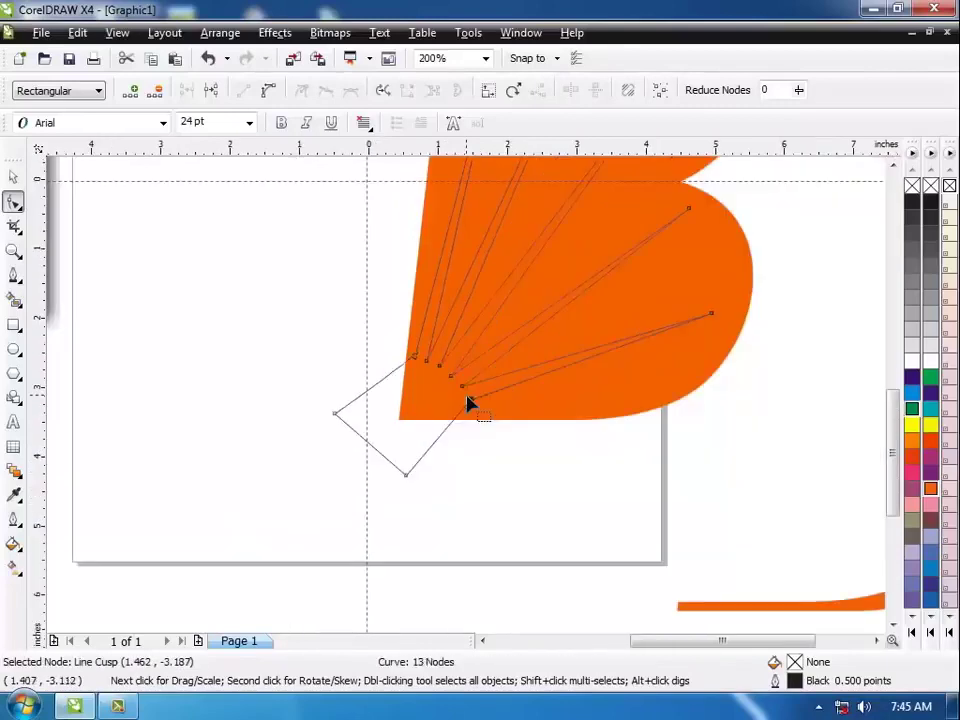
scroll(497, 402, "down", 1)
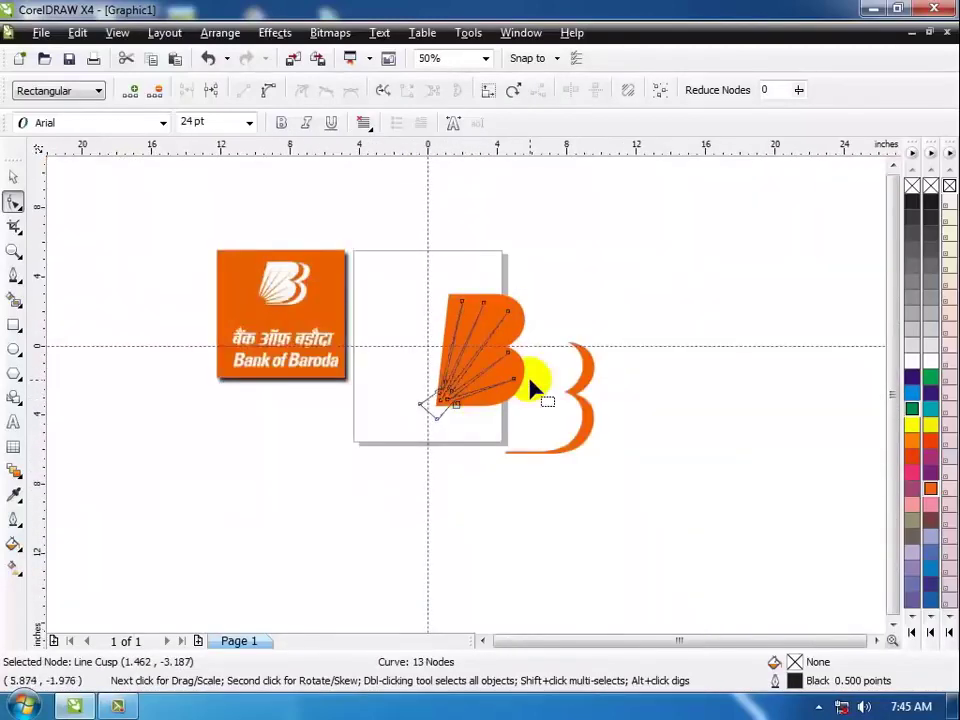
Select the orange B together with the closed ray outline
left_click(13, 177)
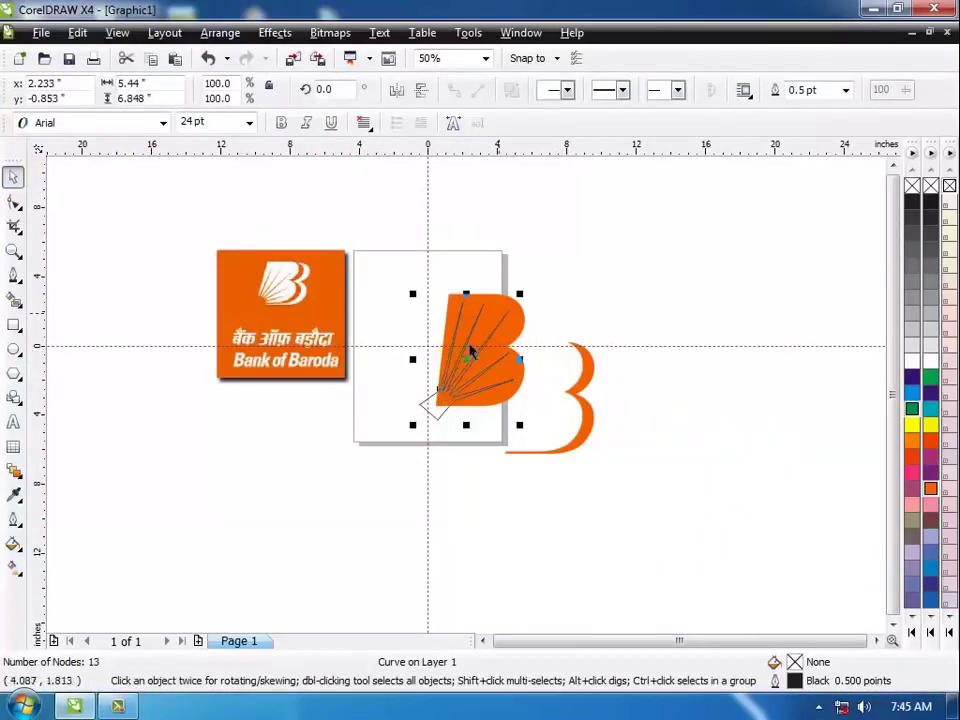
left_click(607, 284)
scroll(440, 394, "up", 2)
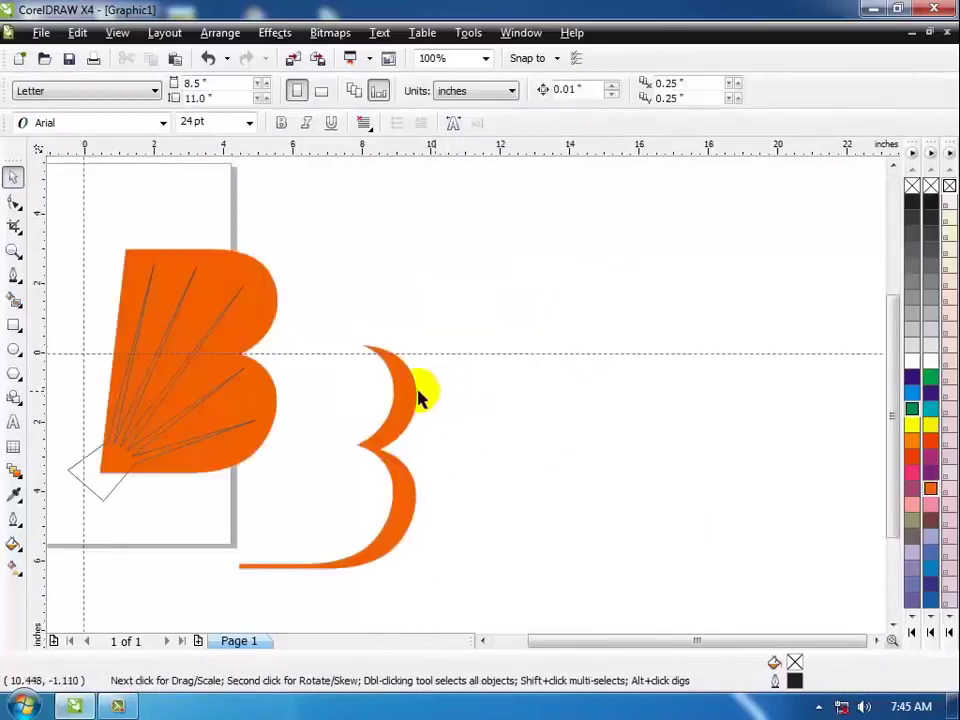
scroll(300, 370, "down", 2)
scroll(465, 400, "up", 2)
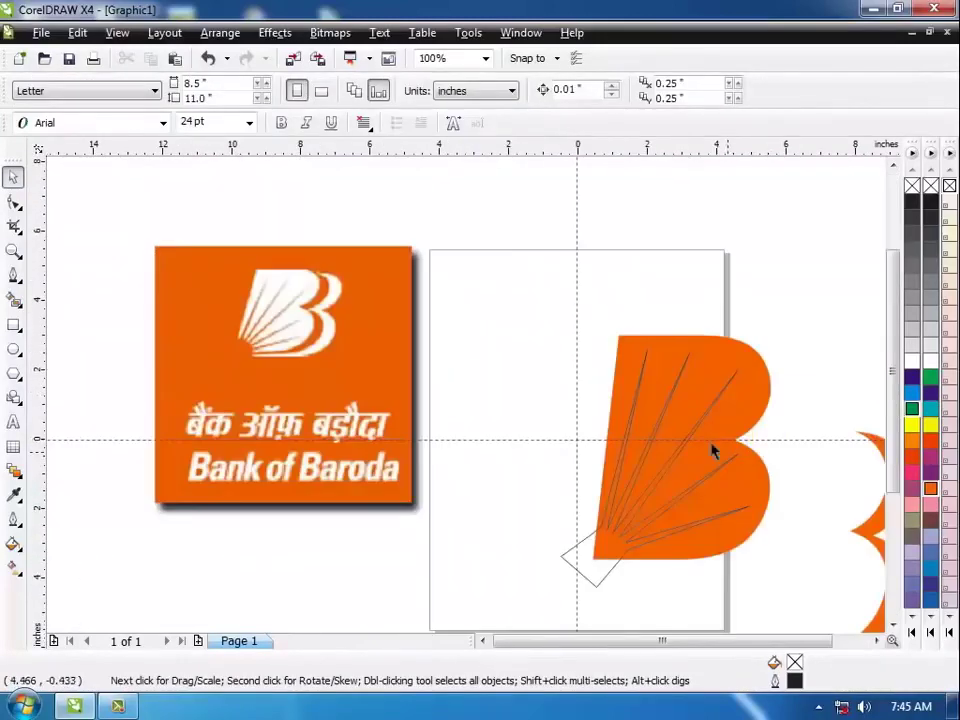
left_click_drag(497, 281, 827, 621)
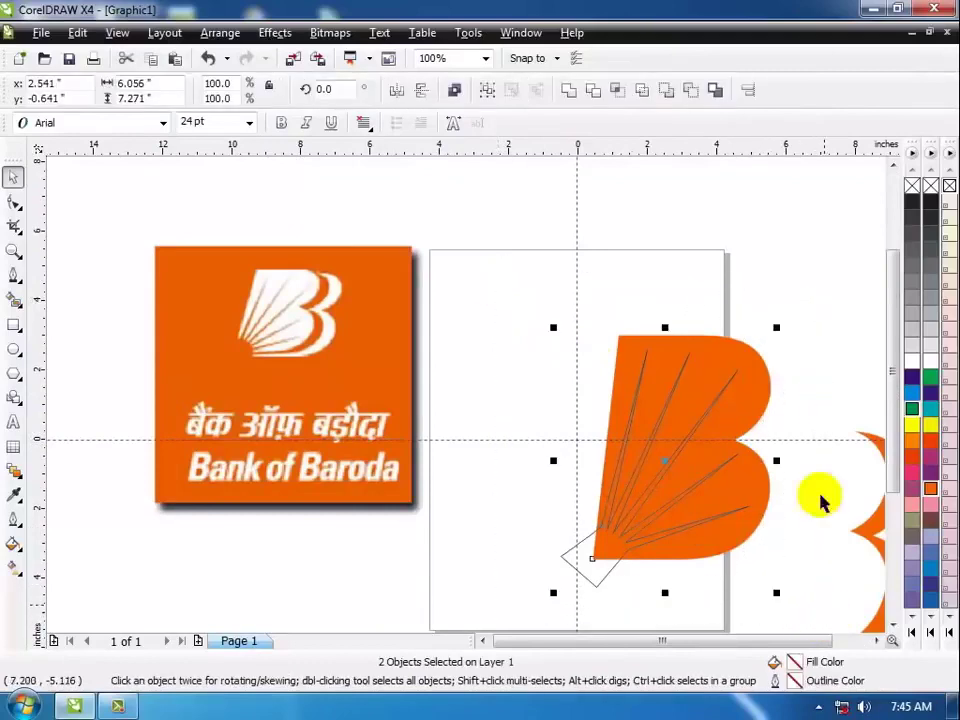